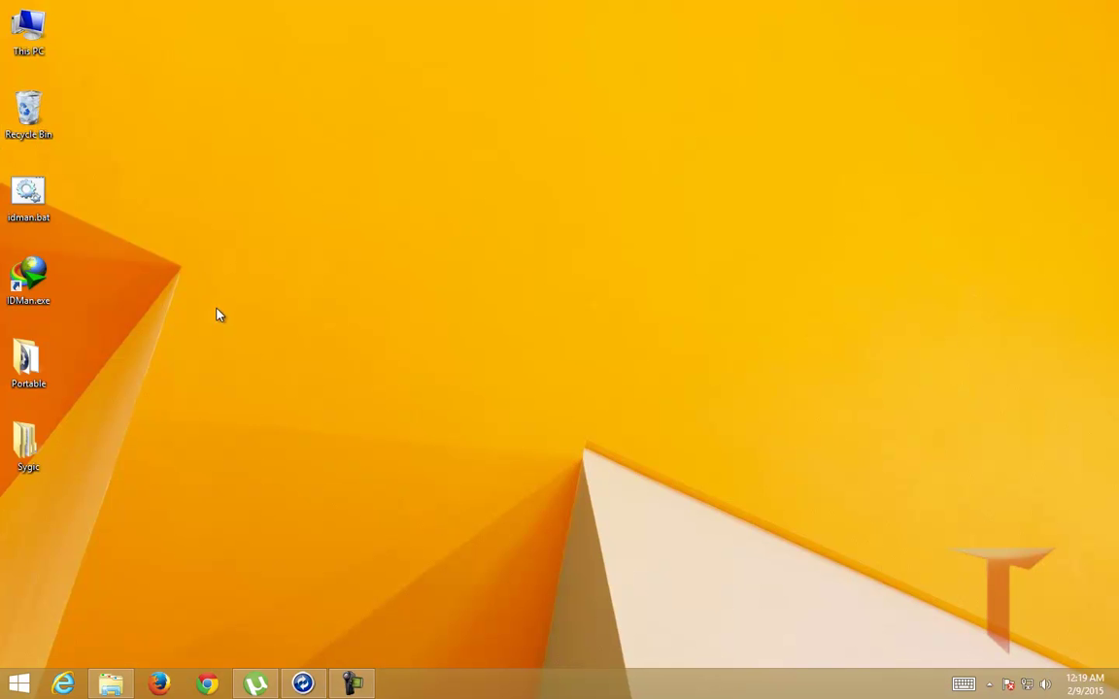
# Run IDMan.exe from the desktop past its security warning, close the program, and call up and dismiss the warning once more.
pyautogui.doubleClick(28, 275)
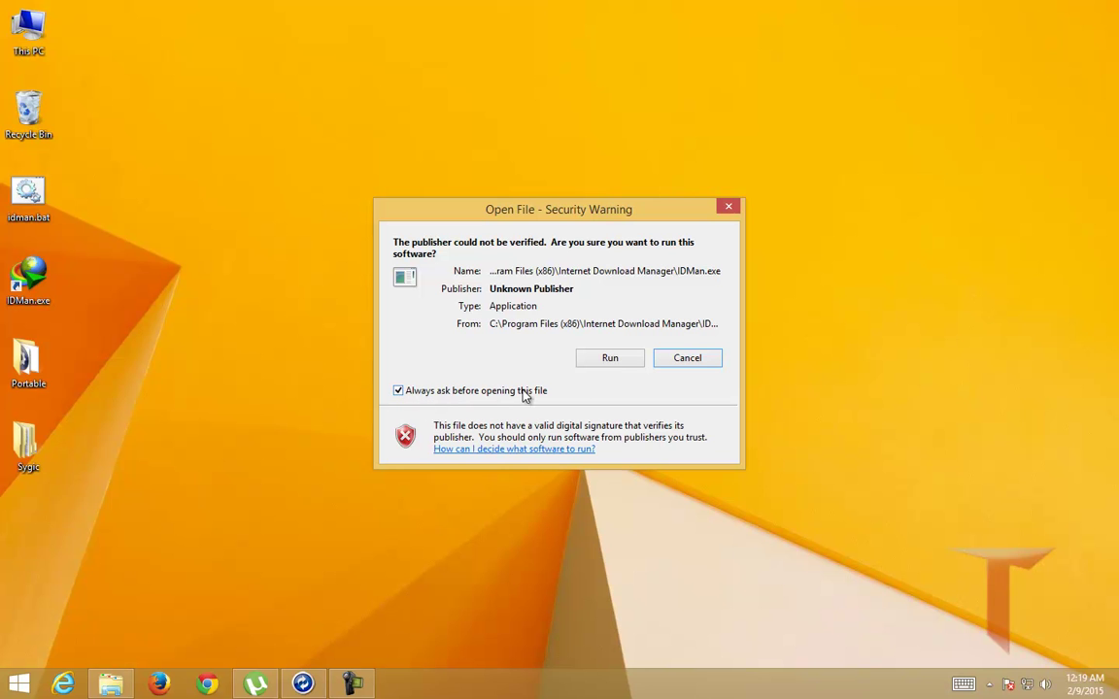
pyautogui.click(489, 400)
pyautogui.click(631, 358)
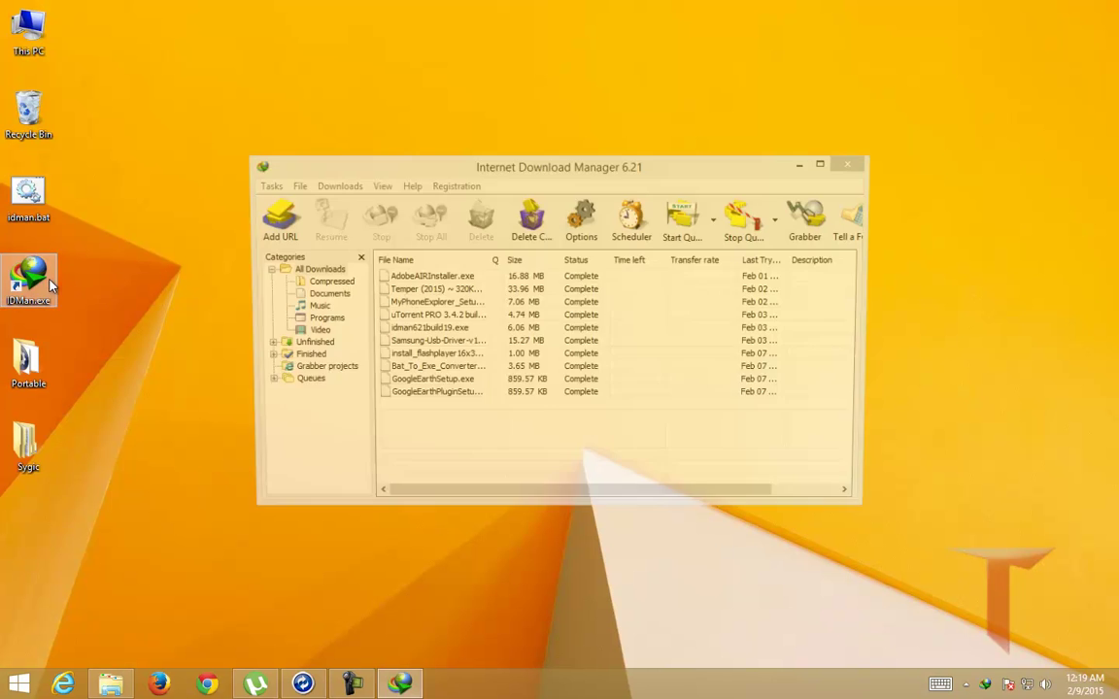
pyautogui.click(667, 428)
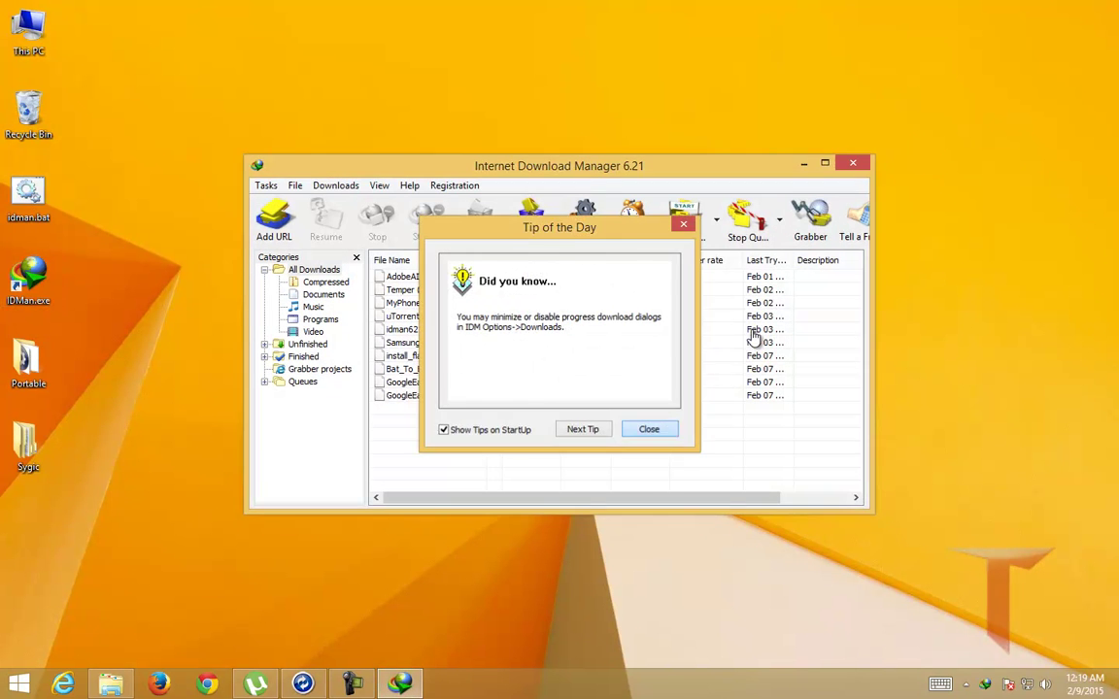
pyautogui.hotkey('alt', 'F4')
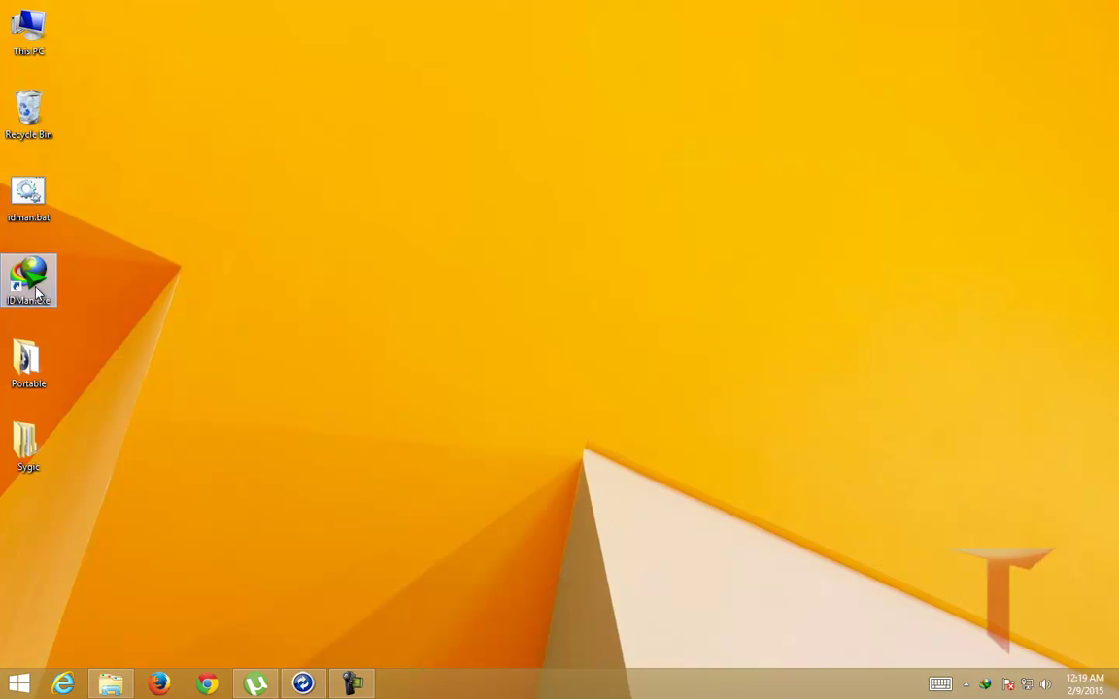
pyautogui.press('Return')
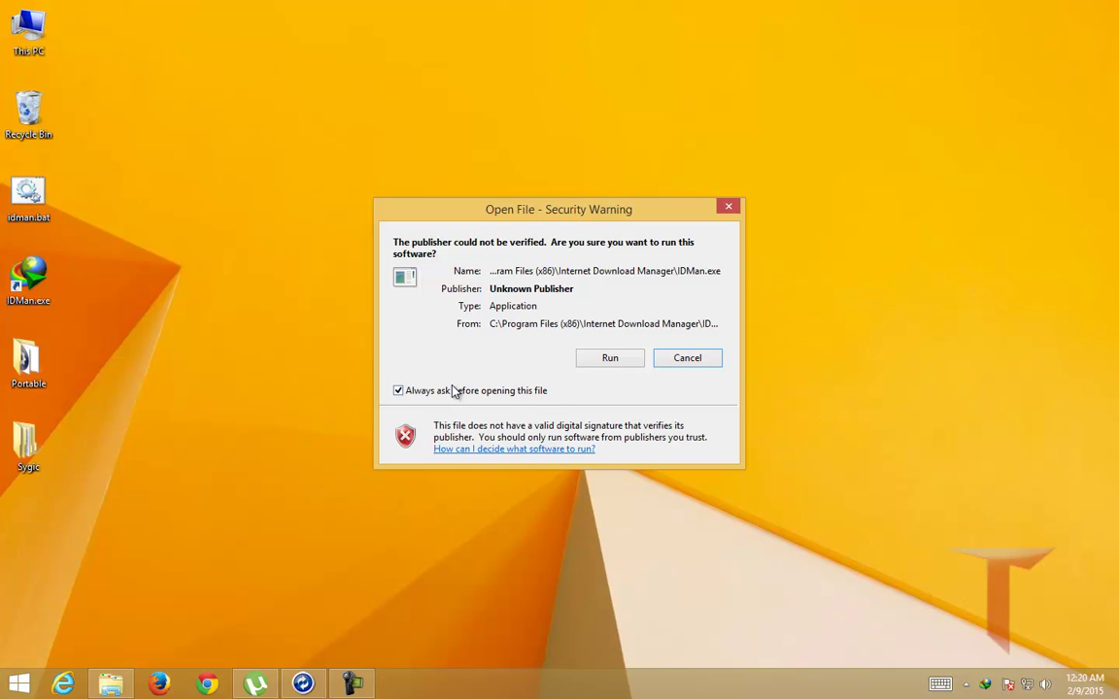
pyautogui.click(729, 207)
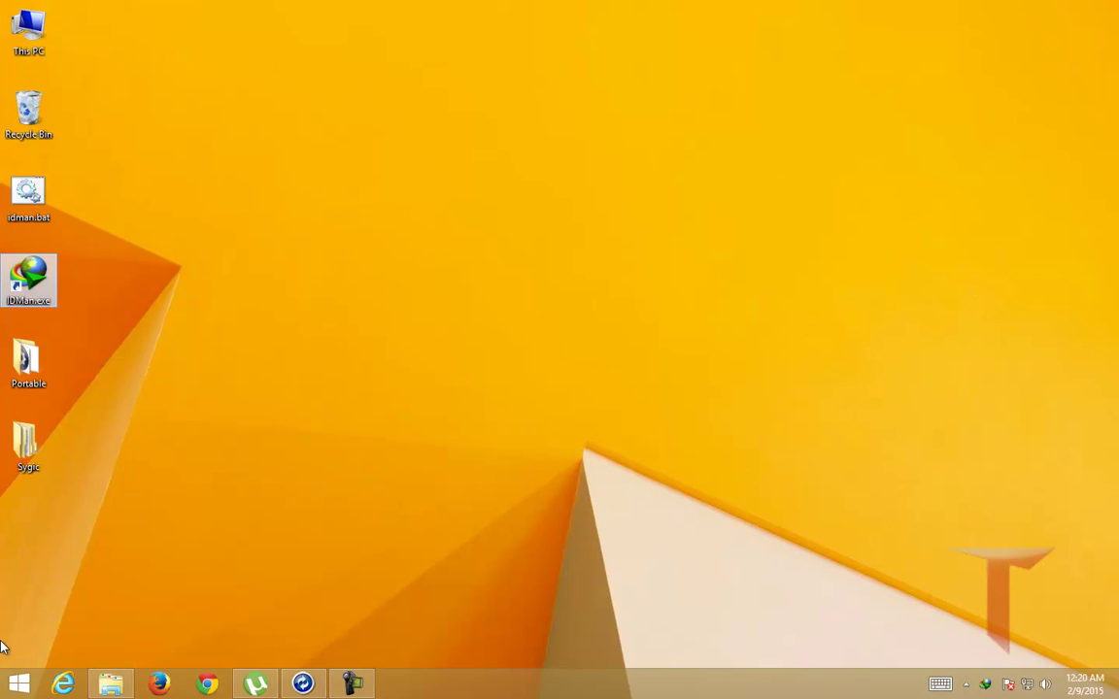
# Open the Local Group Policy Editor by running gpedit.msc.
pyautogui.press('super+x')
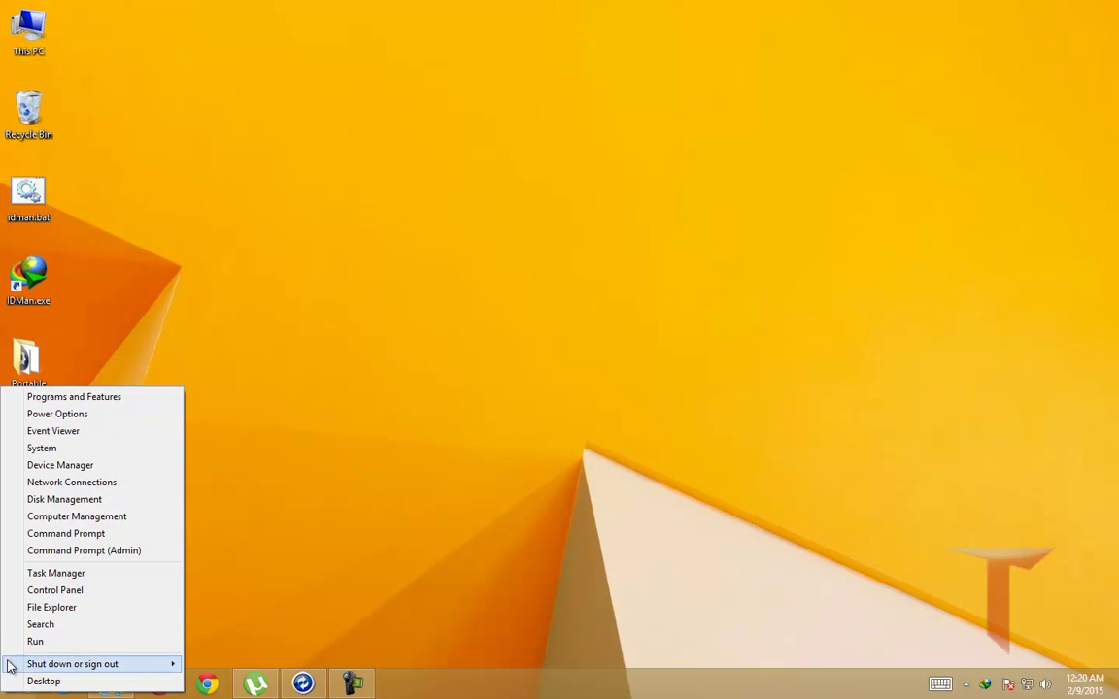
pyautogui.click(41, 642)
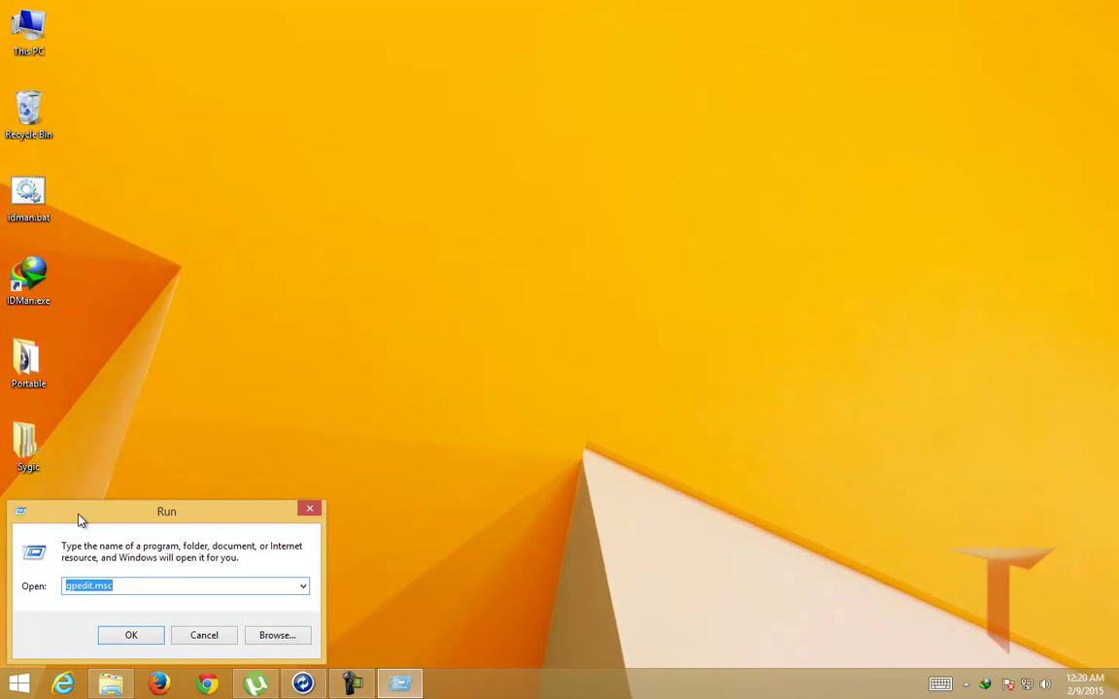
pyautogui.moveTo(182, 513); pyautogui.dragTo(666, 303)
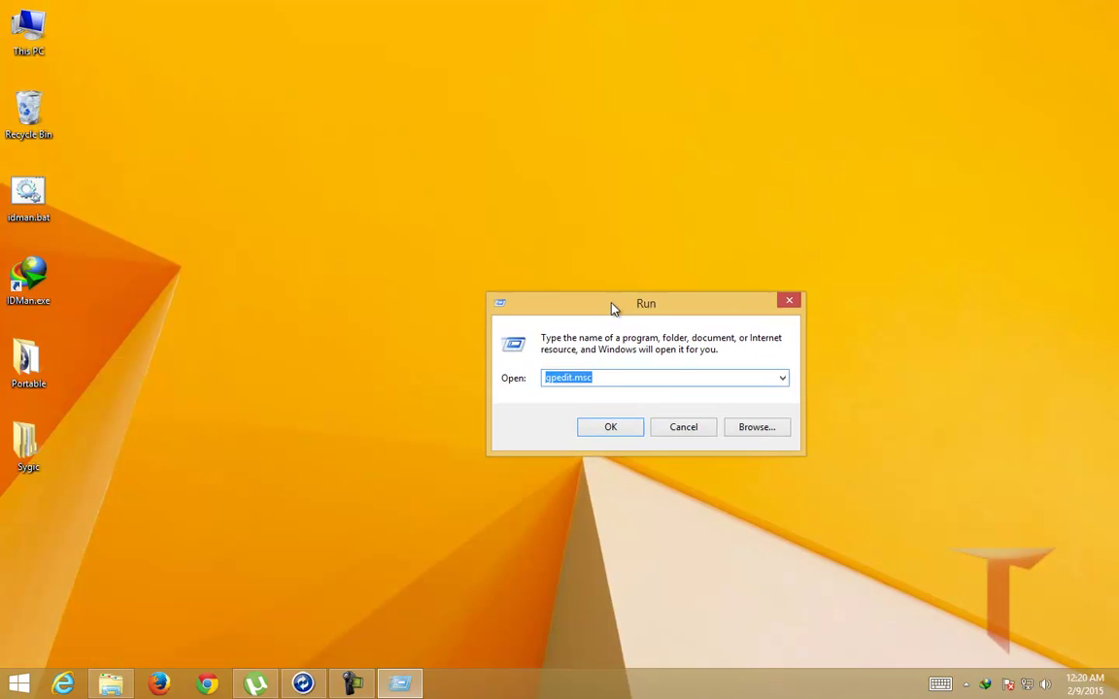
pyautogui.click(602, 429)
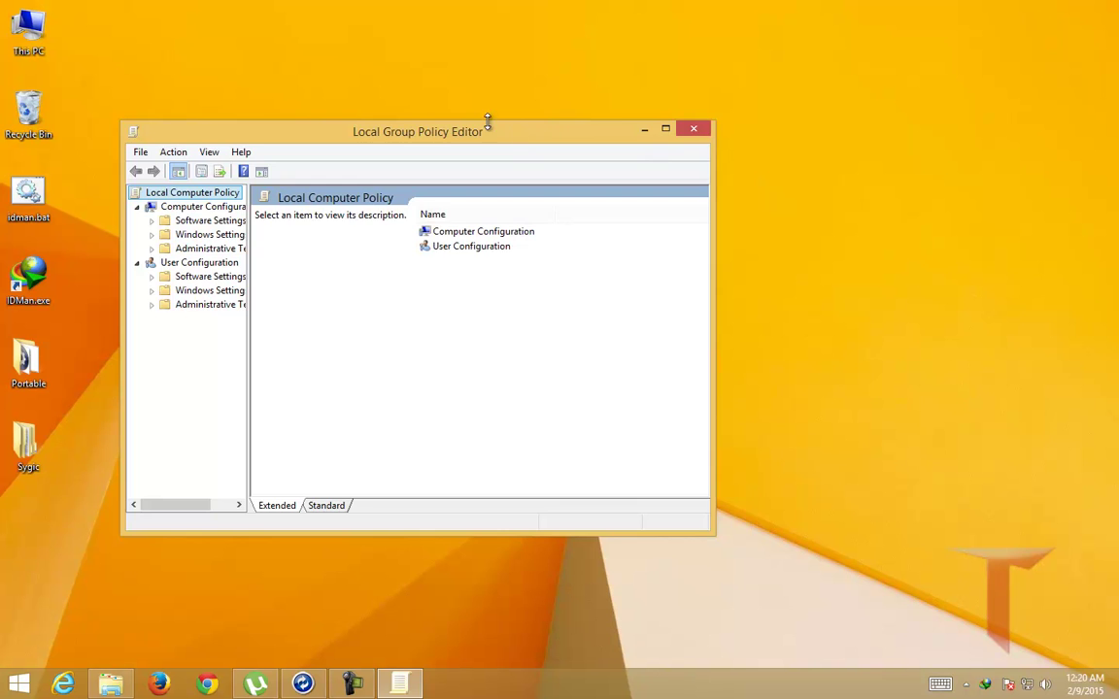
# Go to the Attachment Manager settings under User Configuration, Administrative Templates, Windows Components.
pyautogui.moveTo(520, 120); pyautogui.dragTo(664, 126)
pyautogui.doubleClick(615, 242)
pyautogui.doubleClick(623, 256)
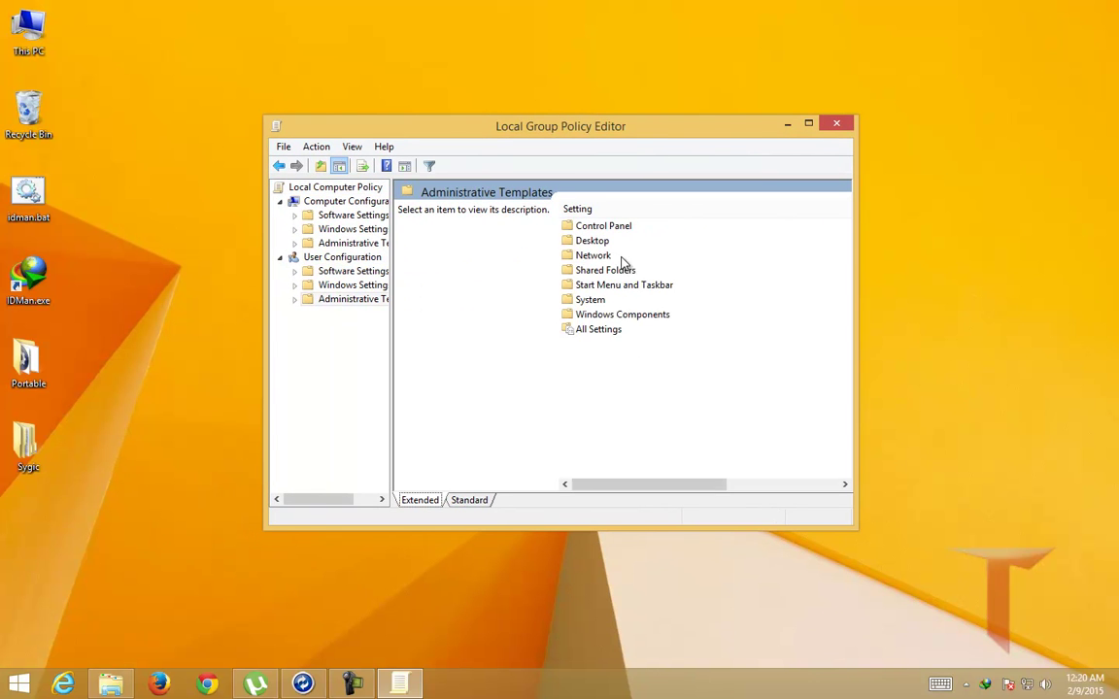
pyautogui.doubleClick(612, 316)
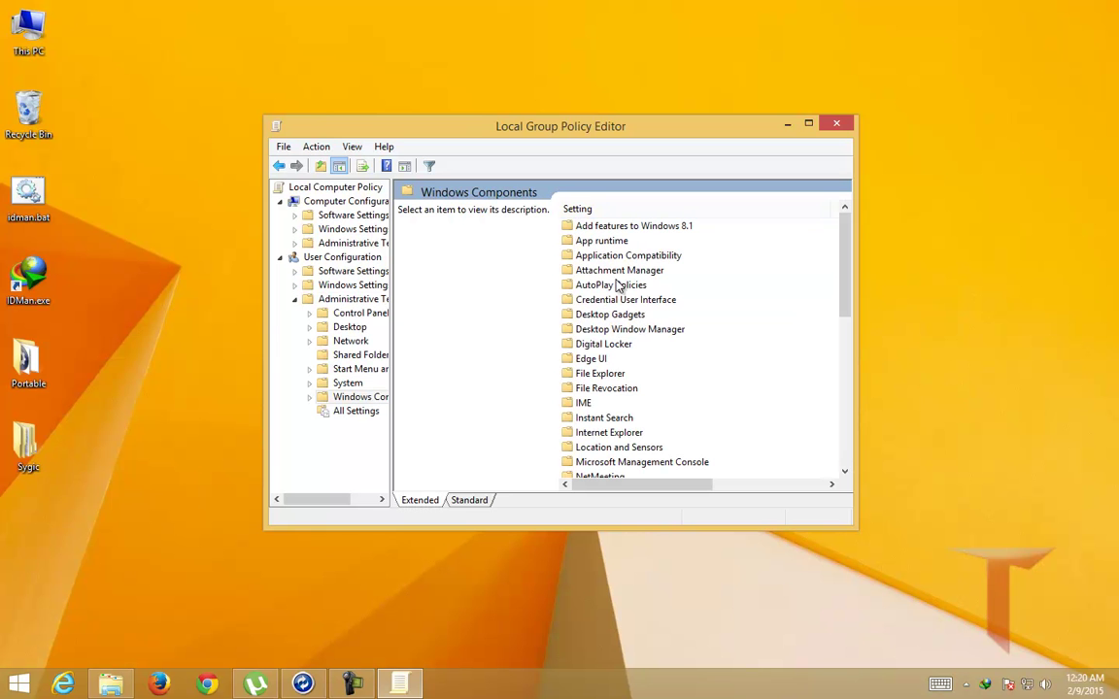
pyautogui.doubleClick(607, 274)
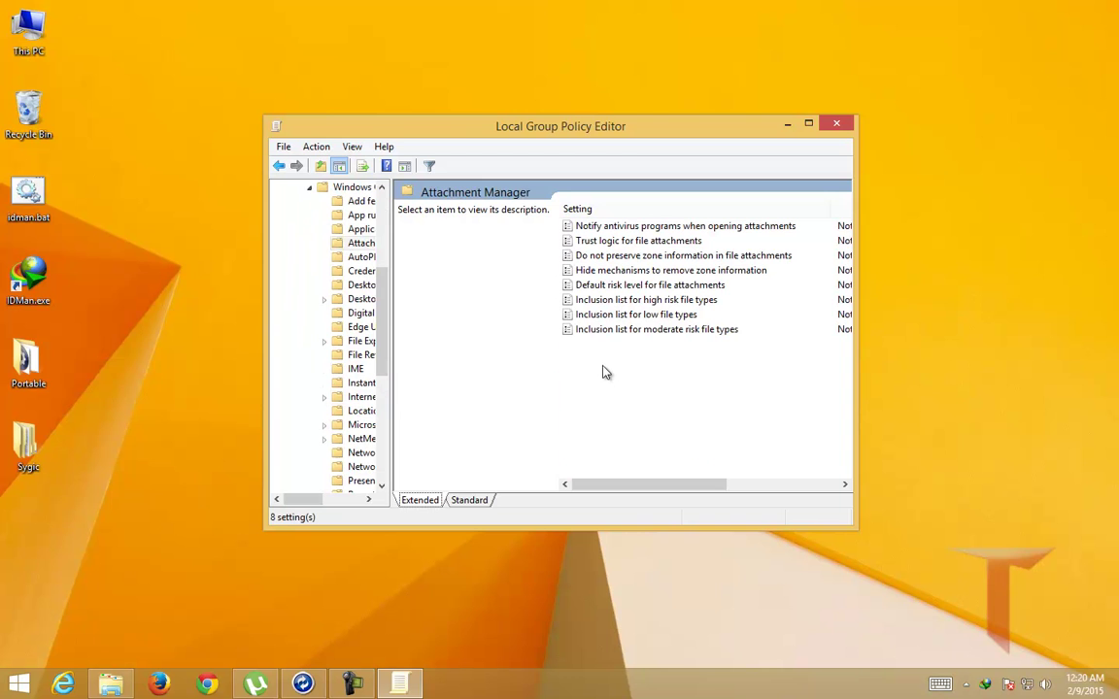
# Enable the policy "Inclusion list for moderate risk file types" with the extension .exe, and test it by launching and closing IDMan.exe.
pyautogui.click(664, 331)
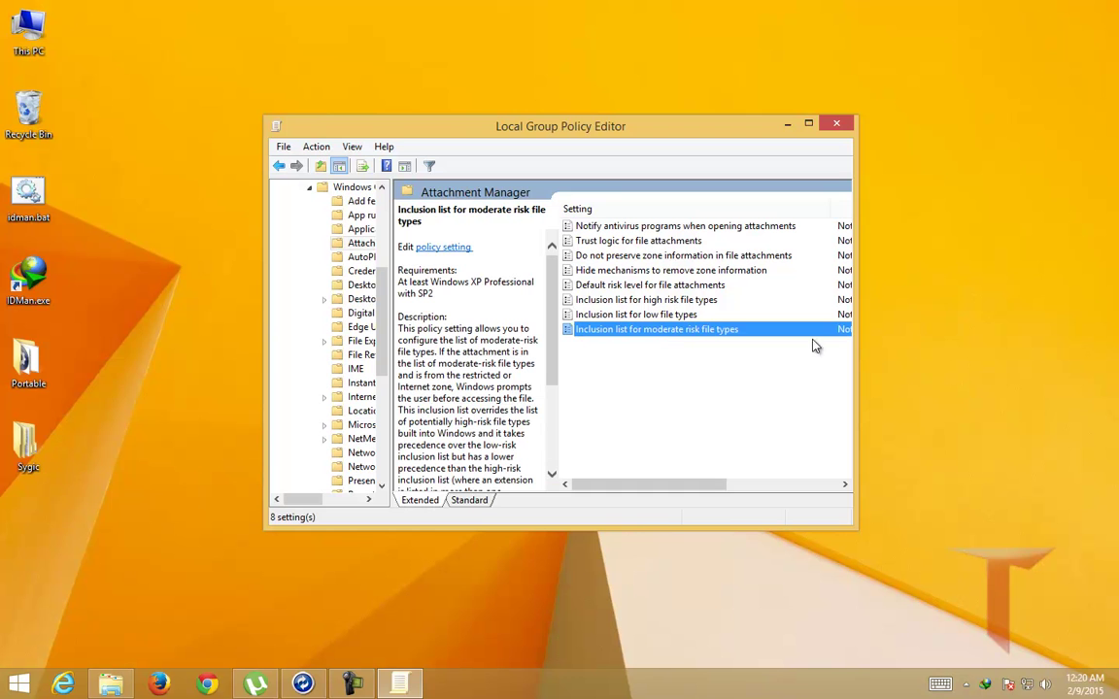
pyautogui.press('Return')
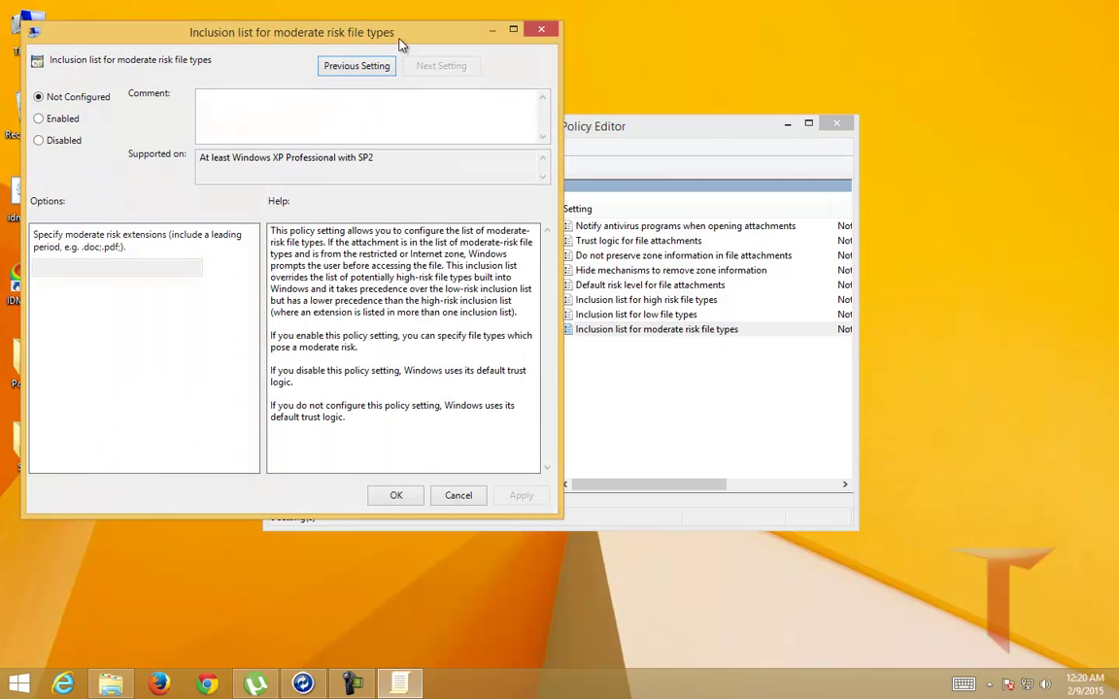
pyautogui.click(39, 119)
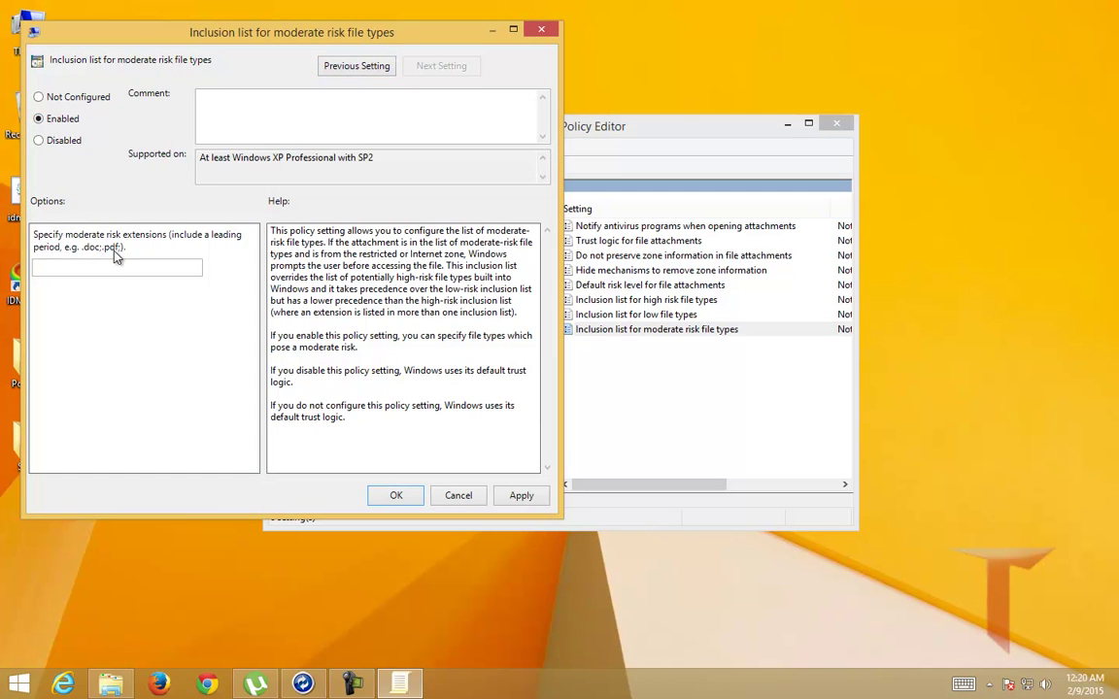
pyautogui.click(114, 268)
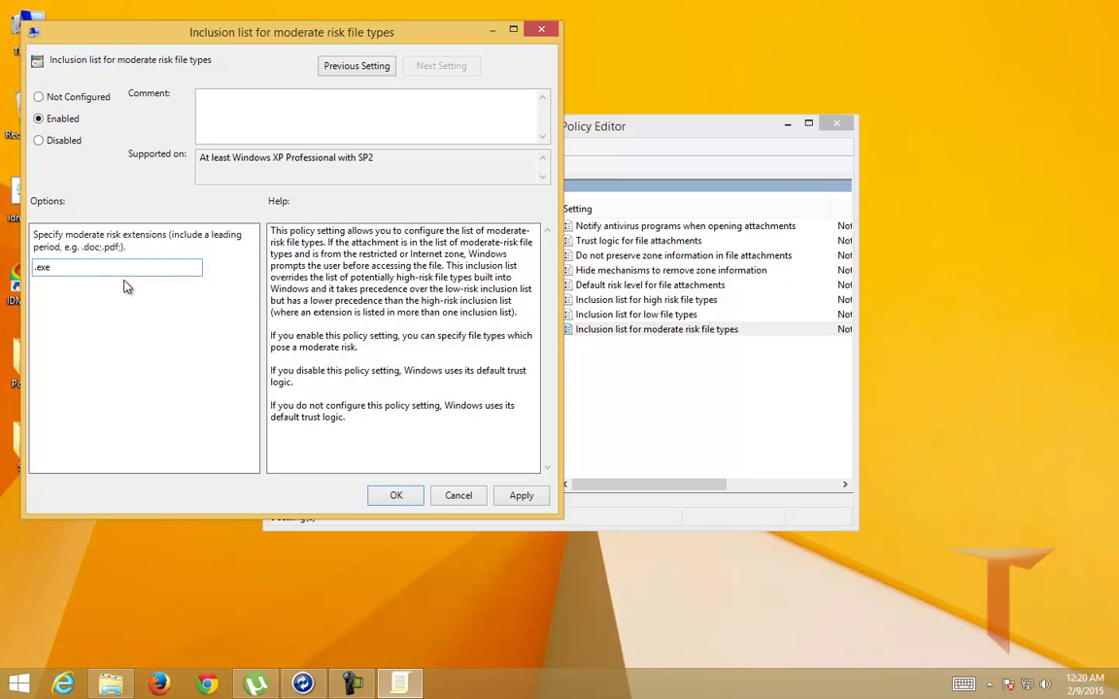
pyautogui.click(384, 505)
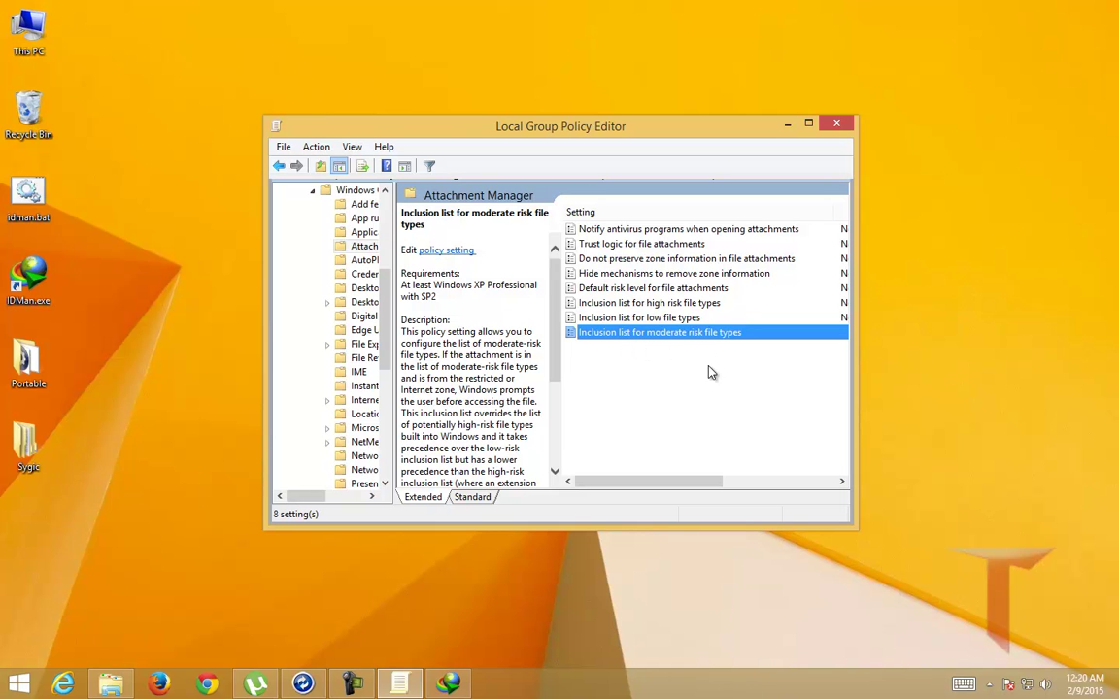
pyautogui.doubleClick(29, 260)
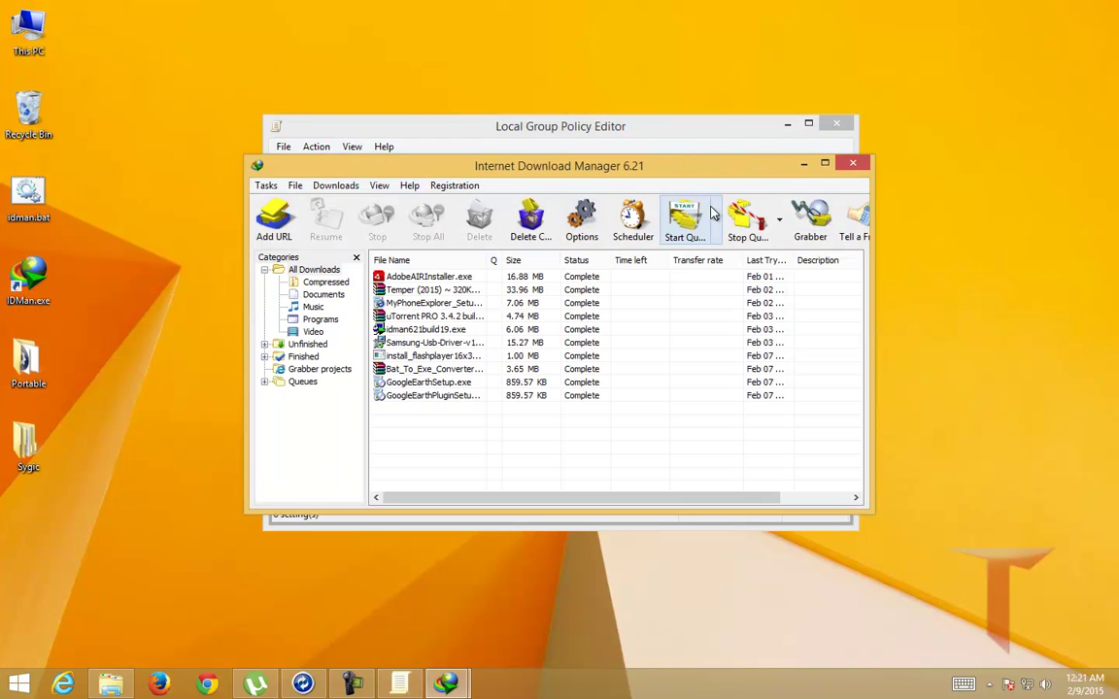
pyautogui.click(851, 163)
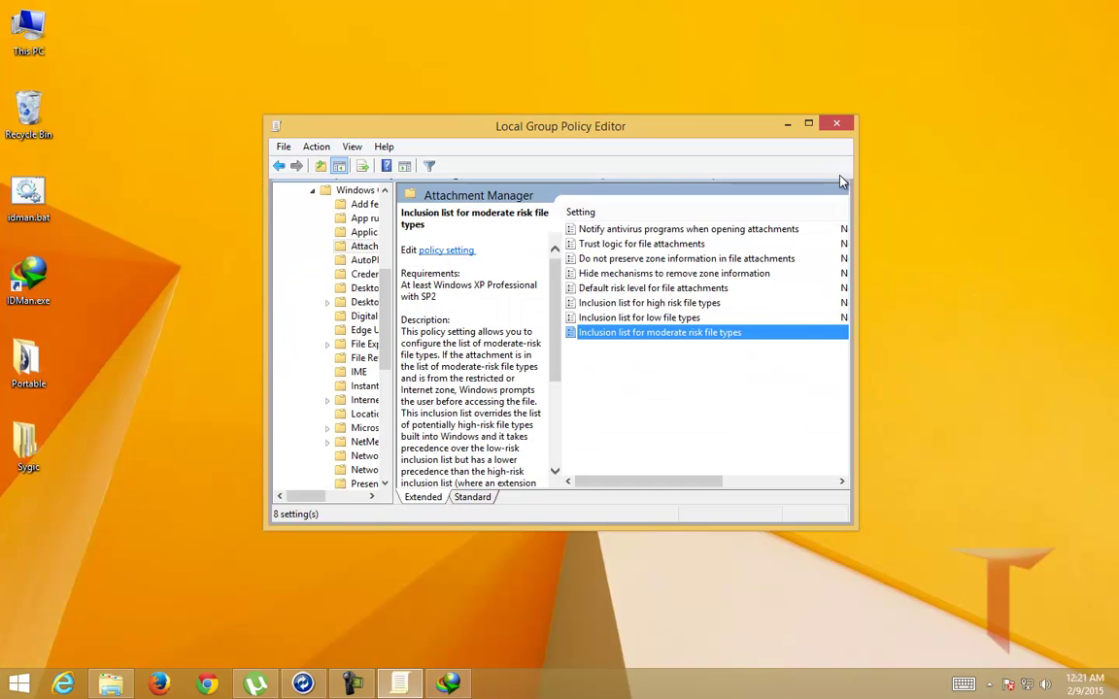
# Set the policy "Inclusion list for moderate risk file types" back to Not Configured.
pyautogui.doubleClick(604, 338)
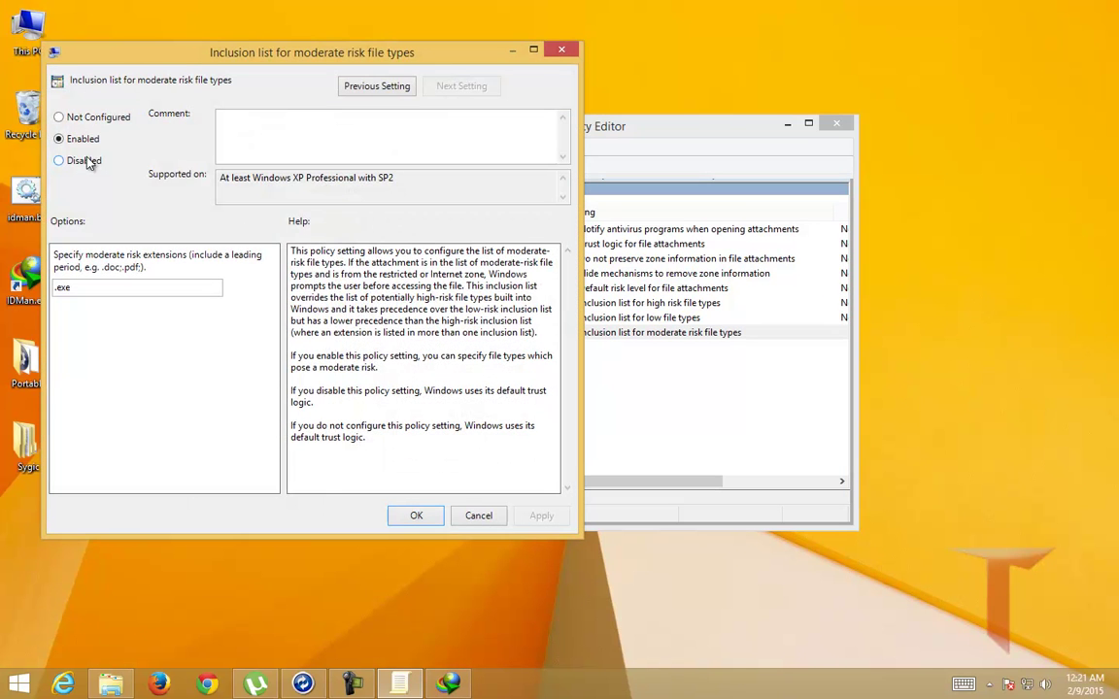
pyautogui.click(77, 117)
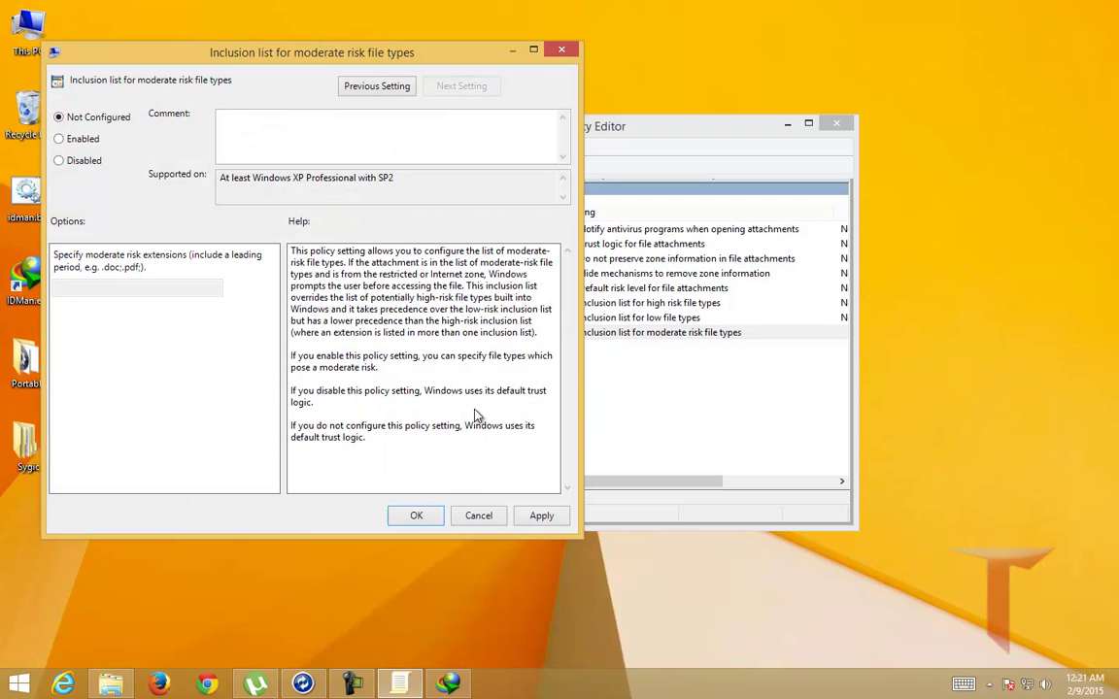
pyautogui.click(432, 516)
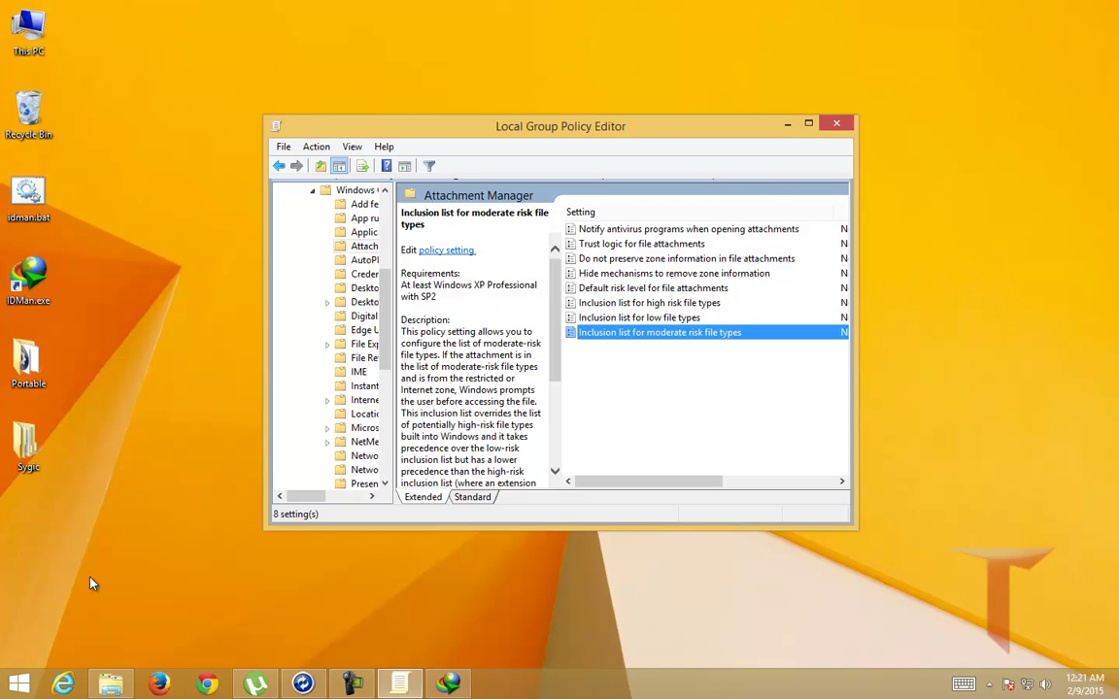
# Examine the runas command in idman.bat in Notepad, including its user and savecred parameters and program path, and close the file.
pyautogui.click(29, 192)
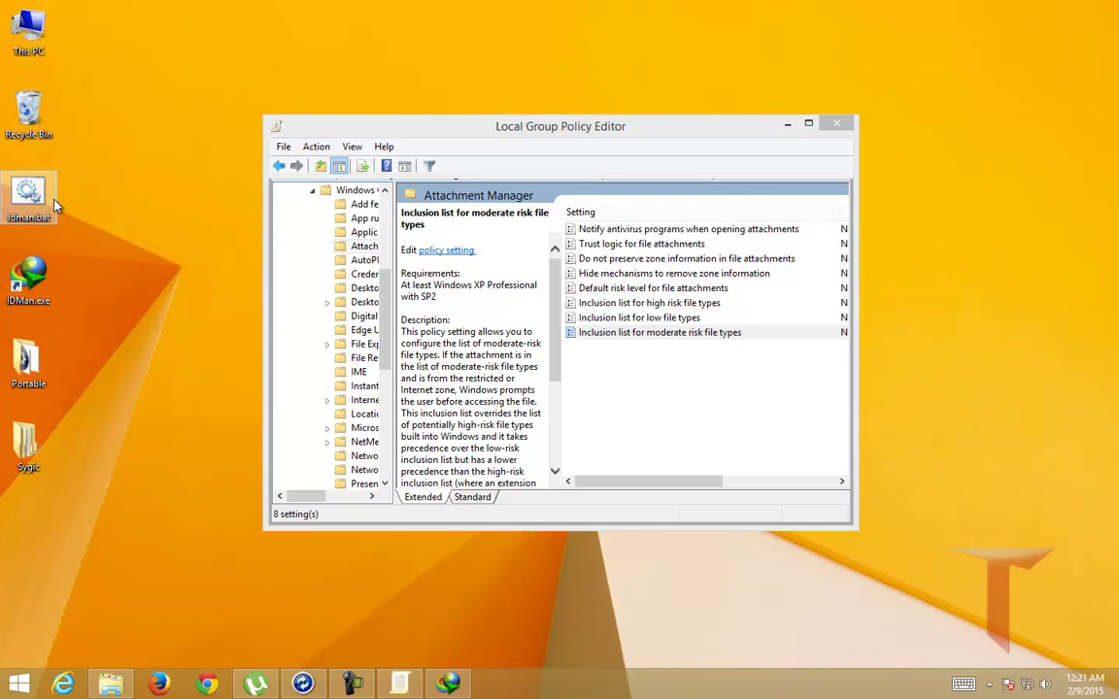
pyautogui.rightClick(39, 188)
pyautogui.click(60, 215)
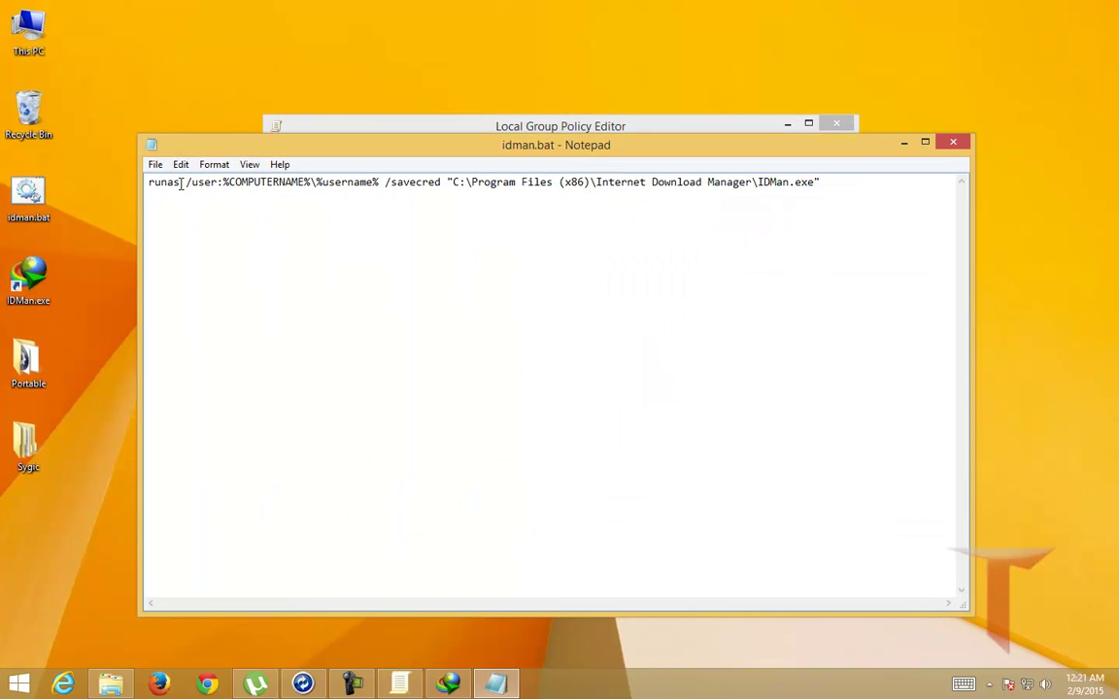
pyautogui.doubleClick(172, 182)
pyautogui.click(186, 182)
pyautogui.moveTo(187, 181); pyautogui.dragTo(386, 184)
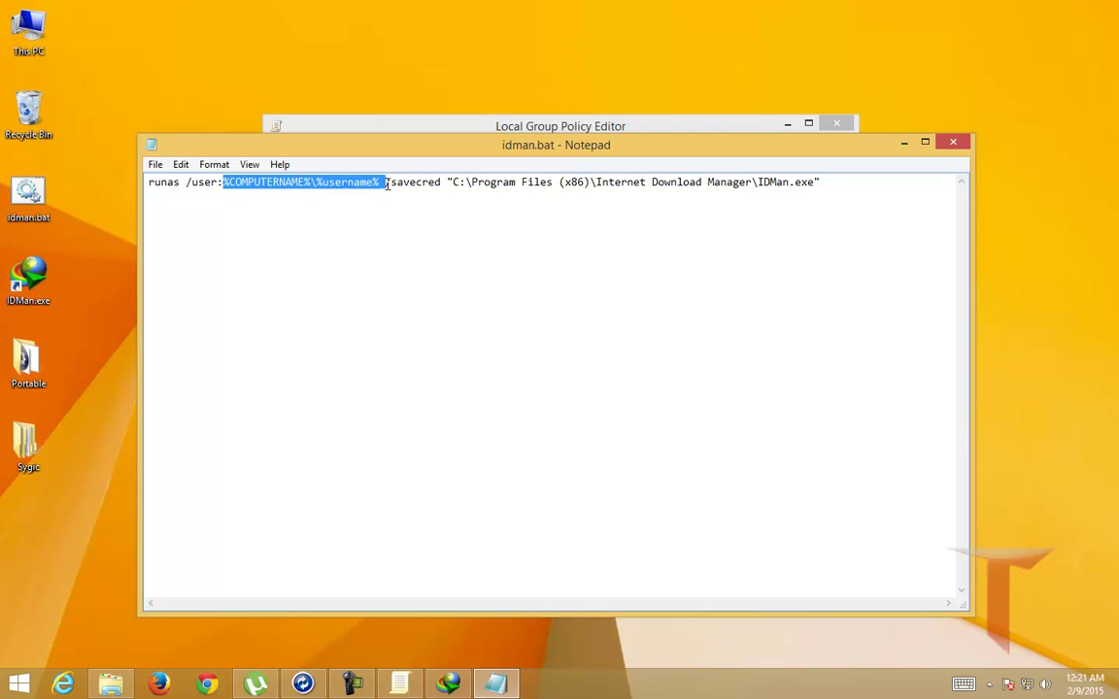
pyautogui.click(430, 237)
pyautogui.moveTo(385, 181); pyautogui.dragTo(639, 185)
pyautogui.click(954, 143)
# Run idman.bat from the desktop to test that it launches Internet Download Manager, and close the program.
pyautogui.doubleClick(28, 200)
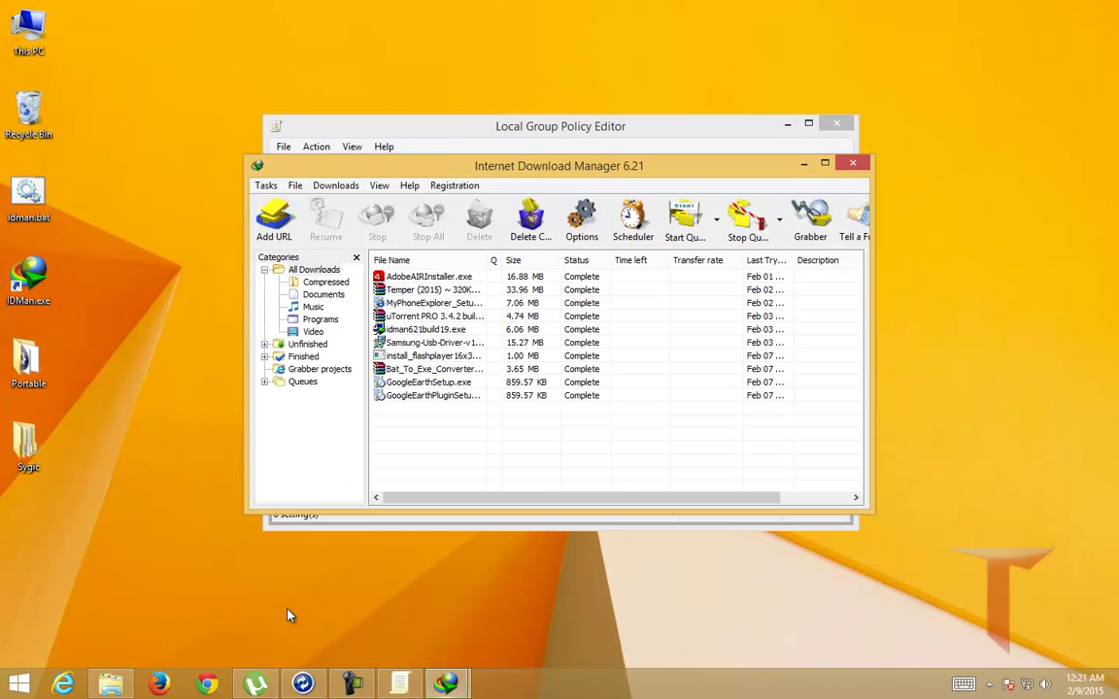
pyautogui.moveTo(386, 169); pyautogui.dragTo(292, 142)
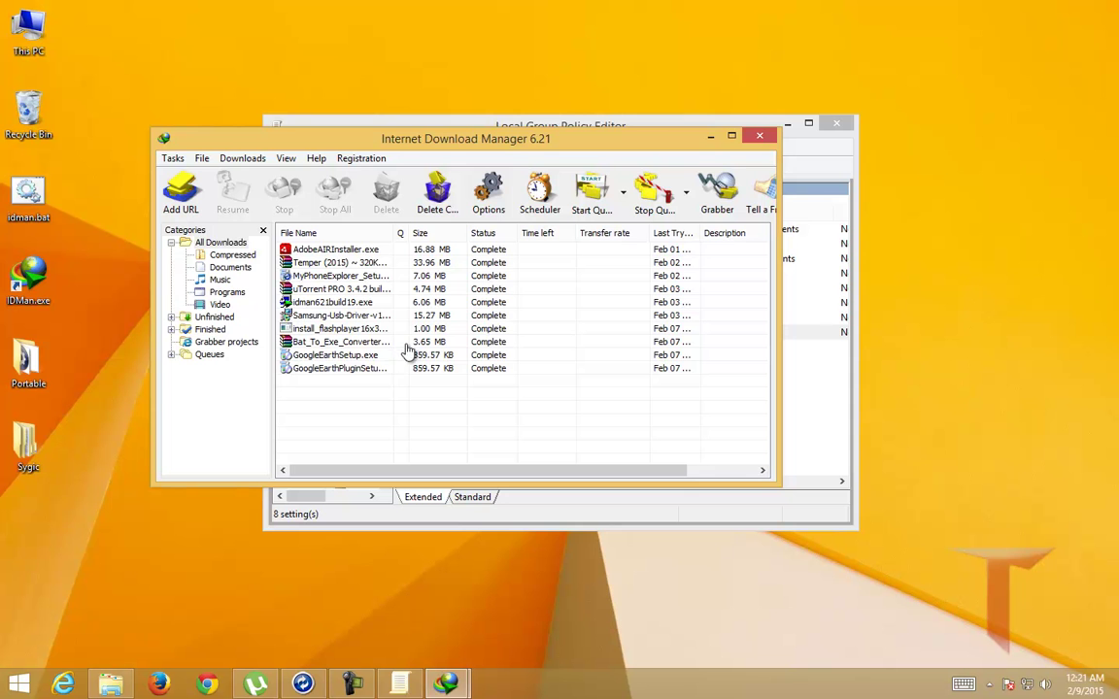
pyautogui.click(762, 136)
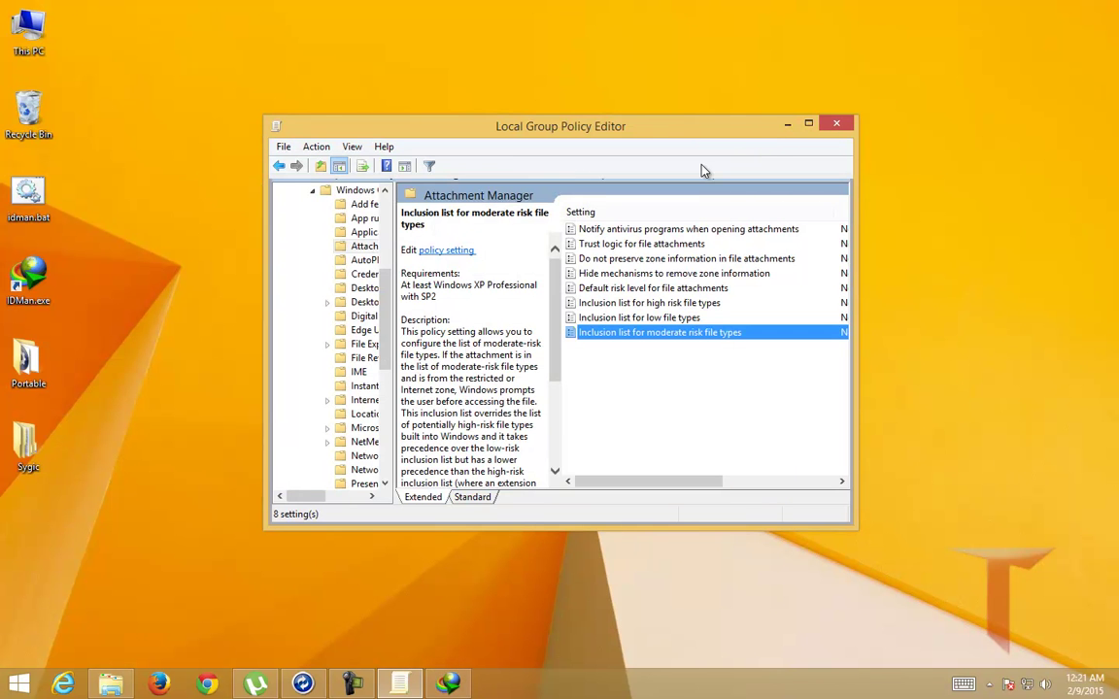
pyautogui.doubleClick(34, 29)
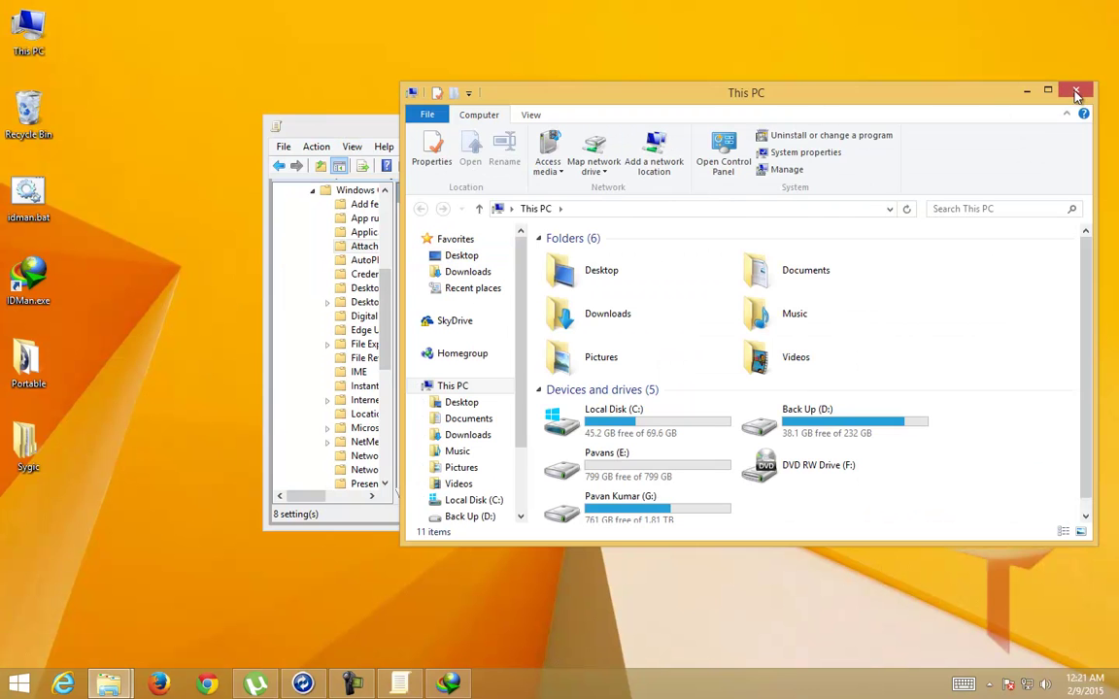
pyautogui.click(1076, 90)
# Start a new desktop shortcut with IDMan.exe from C:\Program Files (x86)\Internet Download Manager as its target.
pyautogui.rightClick(151, 259)
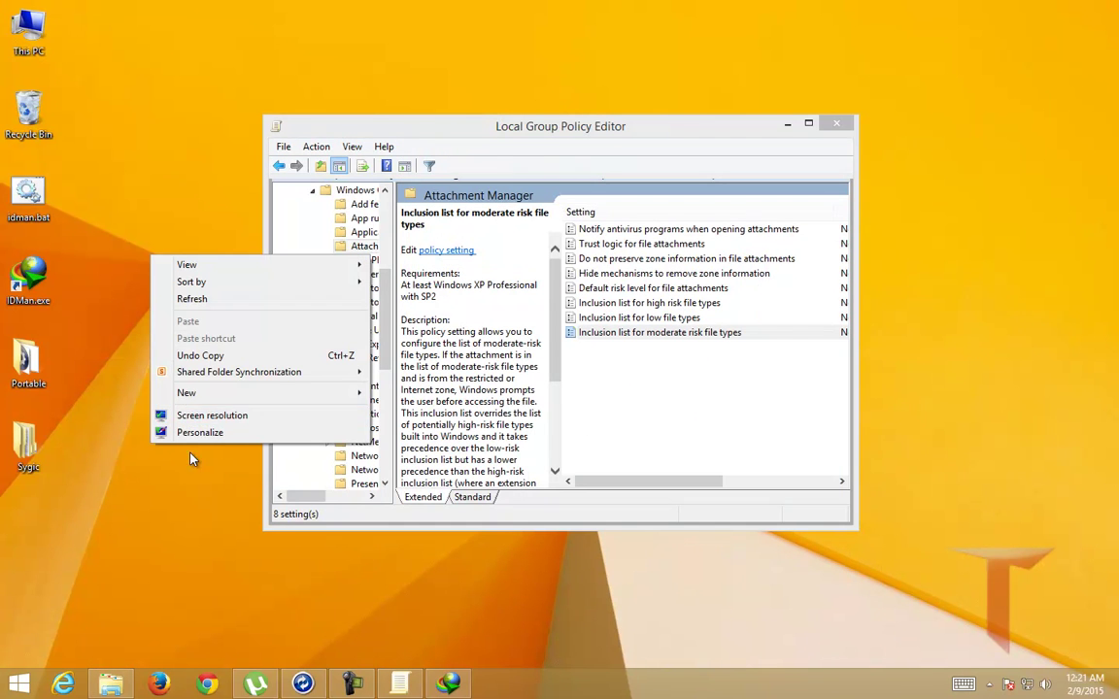
pyautogui.moveTo(320, 394)
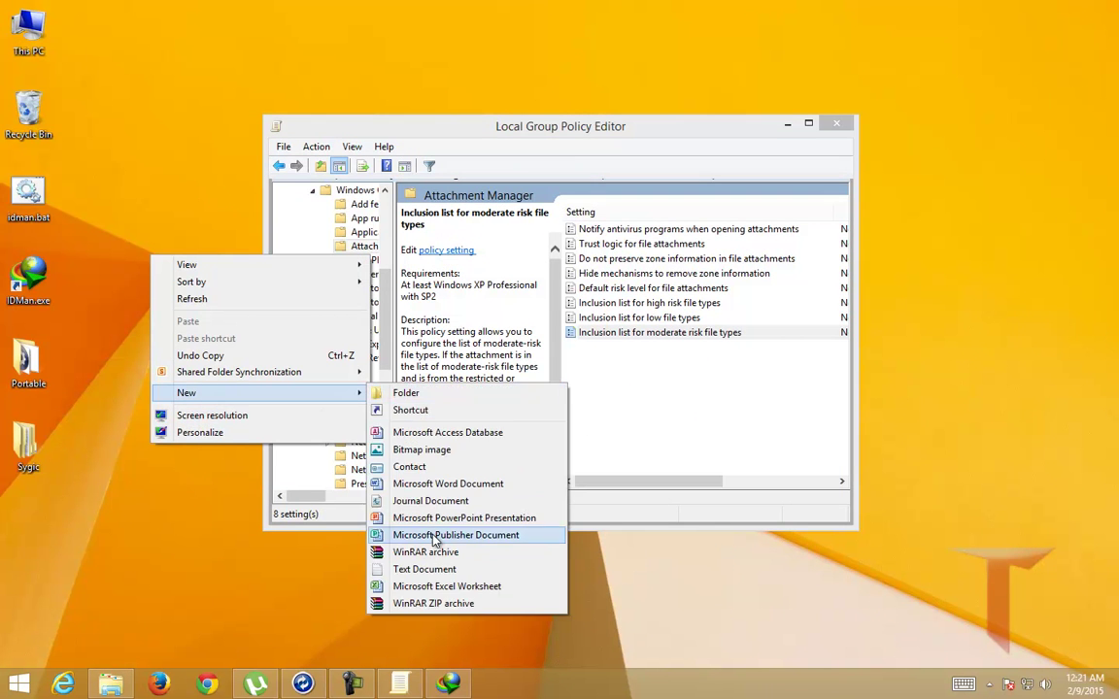
pyautogui.click(428, 414)
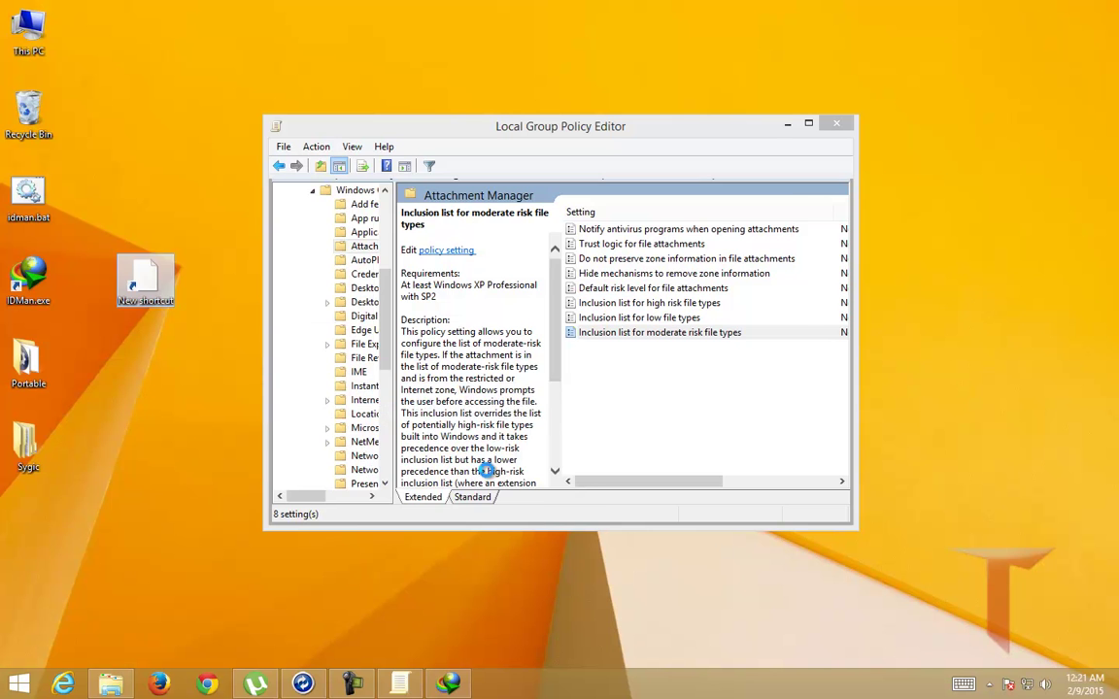
pyautogui.click(732, 334)
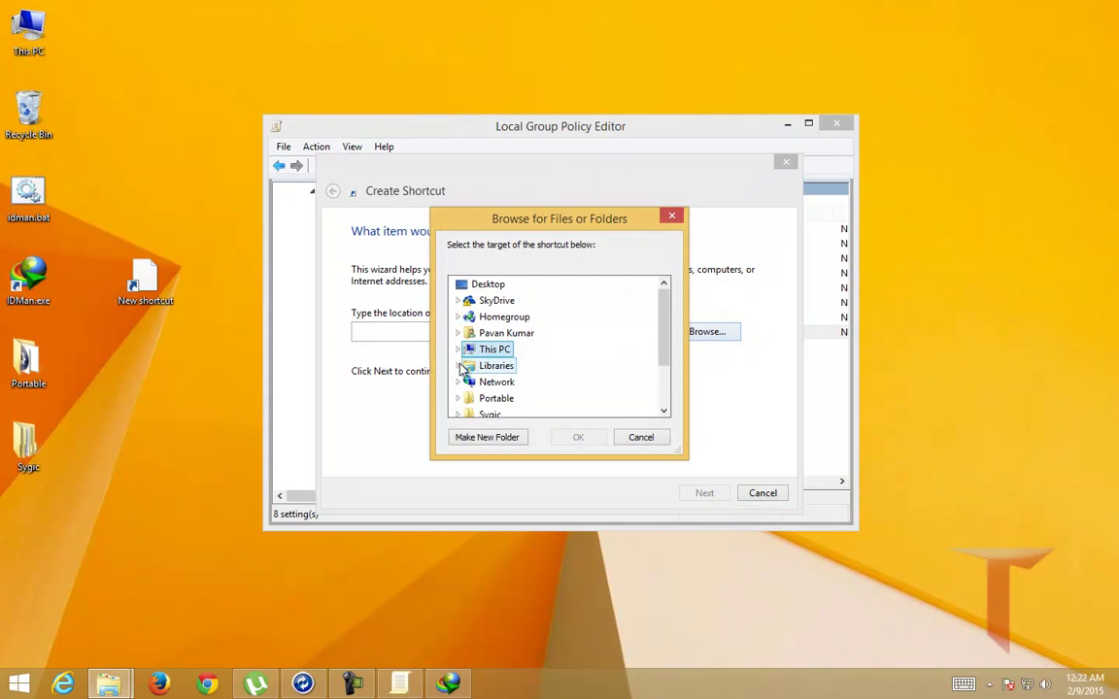
pyautogui.doubleClick(464, 355)
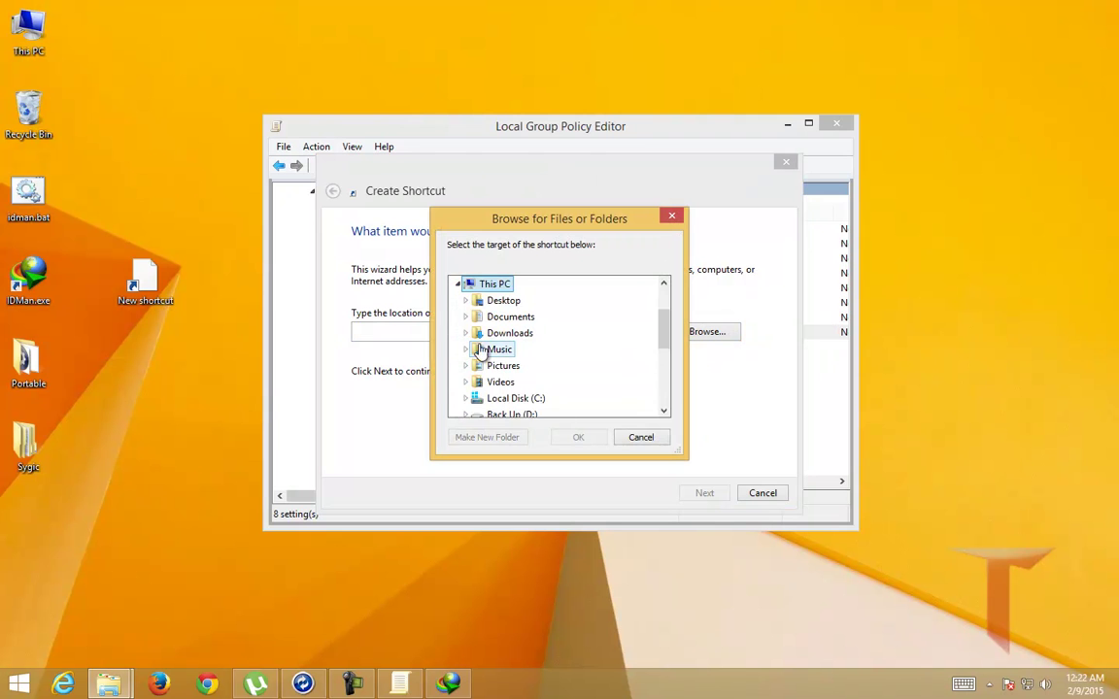
pyautogui.click(465, 396)
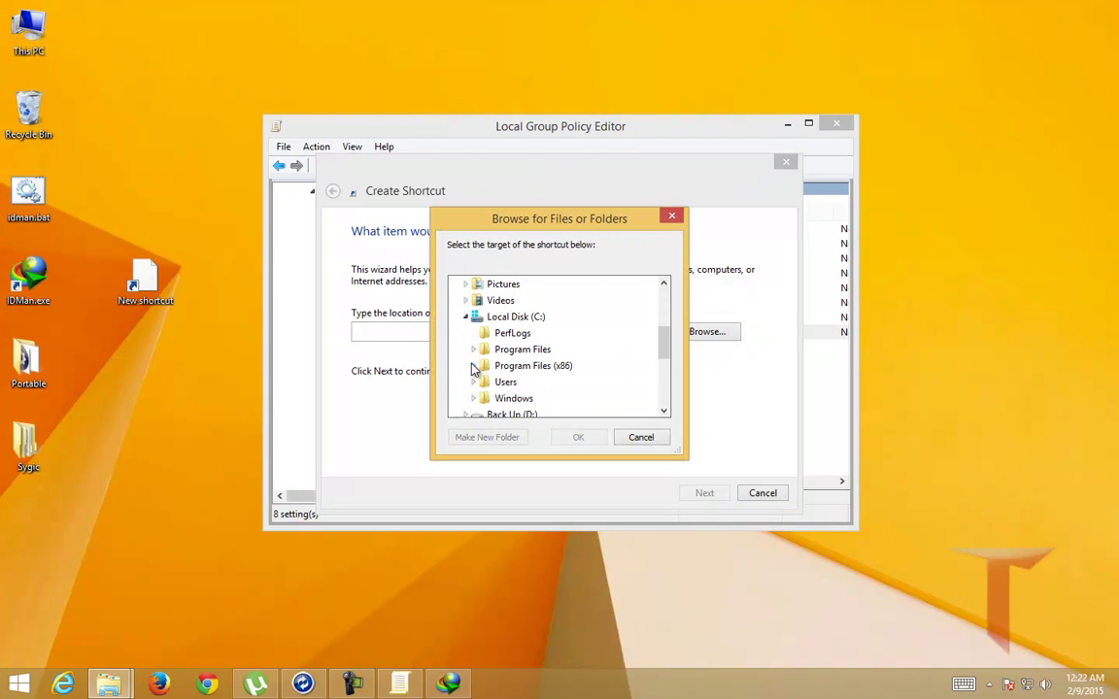
pyautogui.click(474, 365)
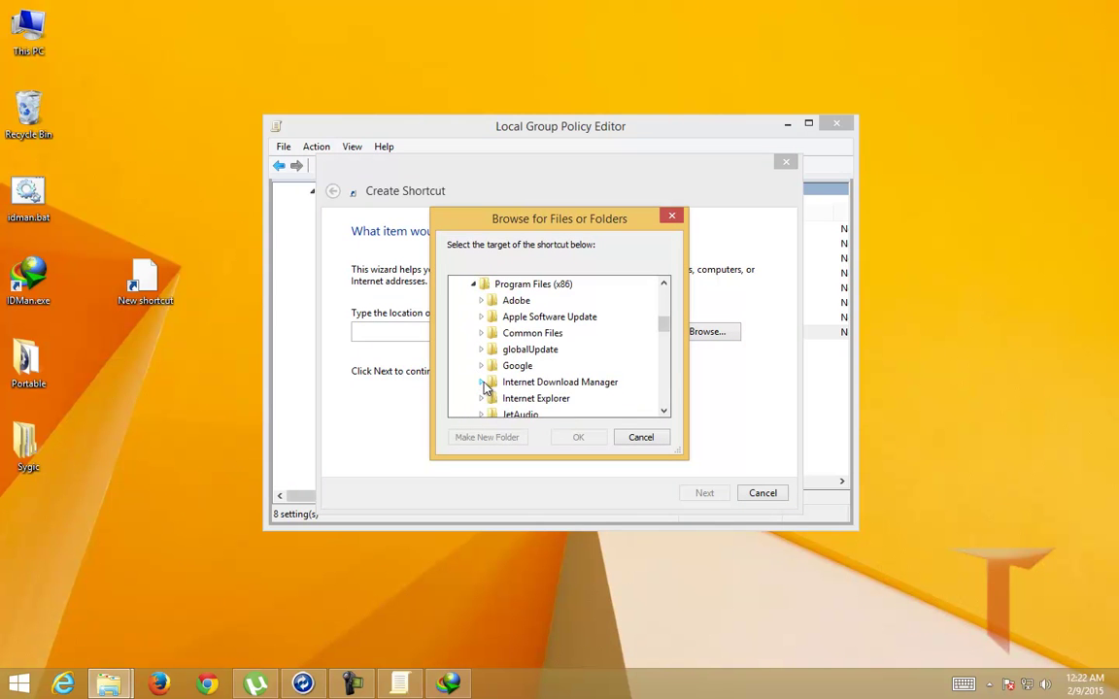
pyautogui.click(481, 381)
pyautogui.click(507, 413)
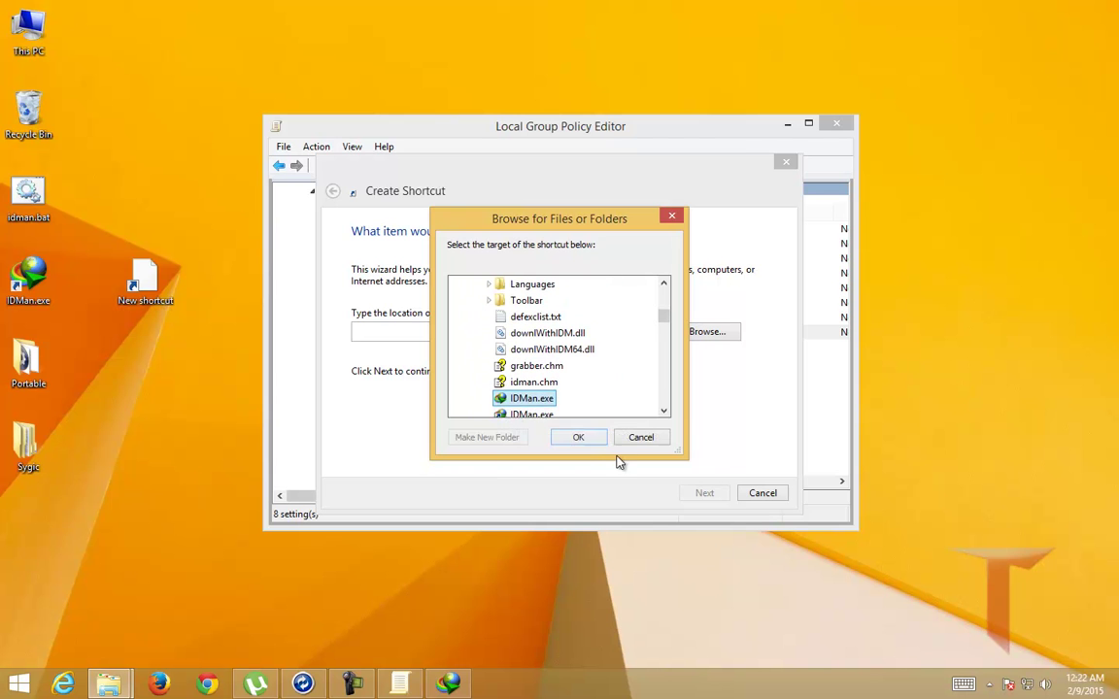
pyautogui.click(583, 440)
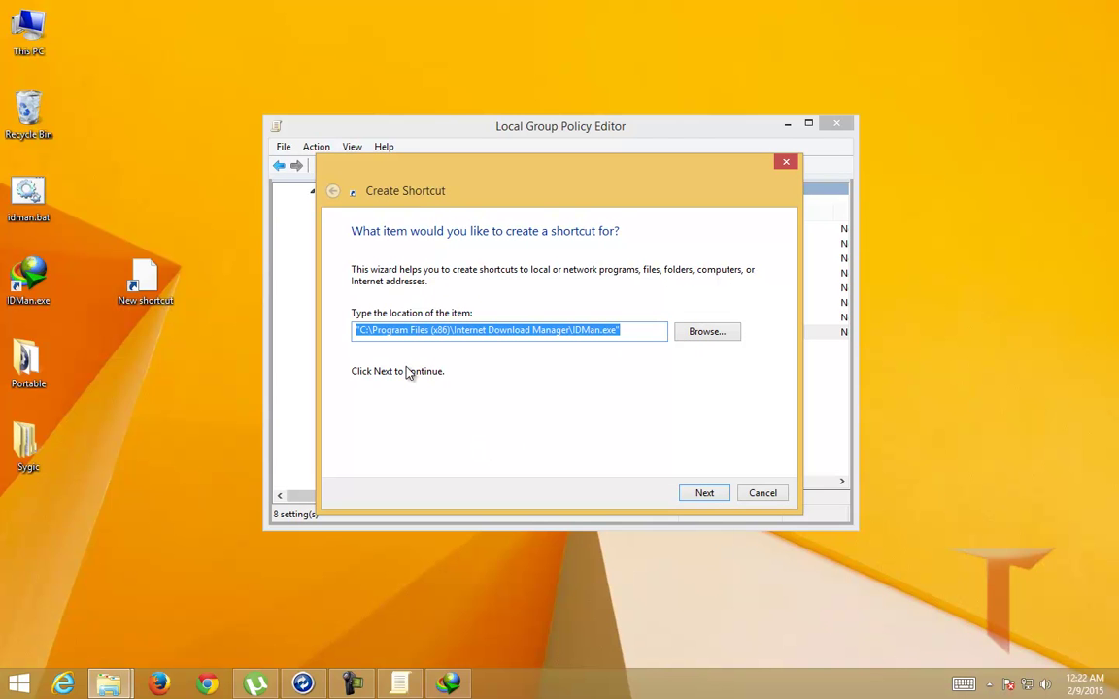
# Insert runas /user: before the quoted program path in the shortcut's location.
pyautogui.press('Home')
pyautogui.write('runas')
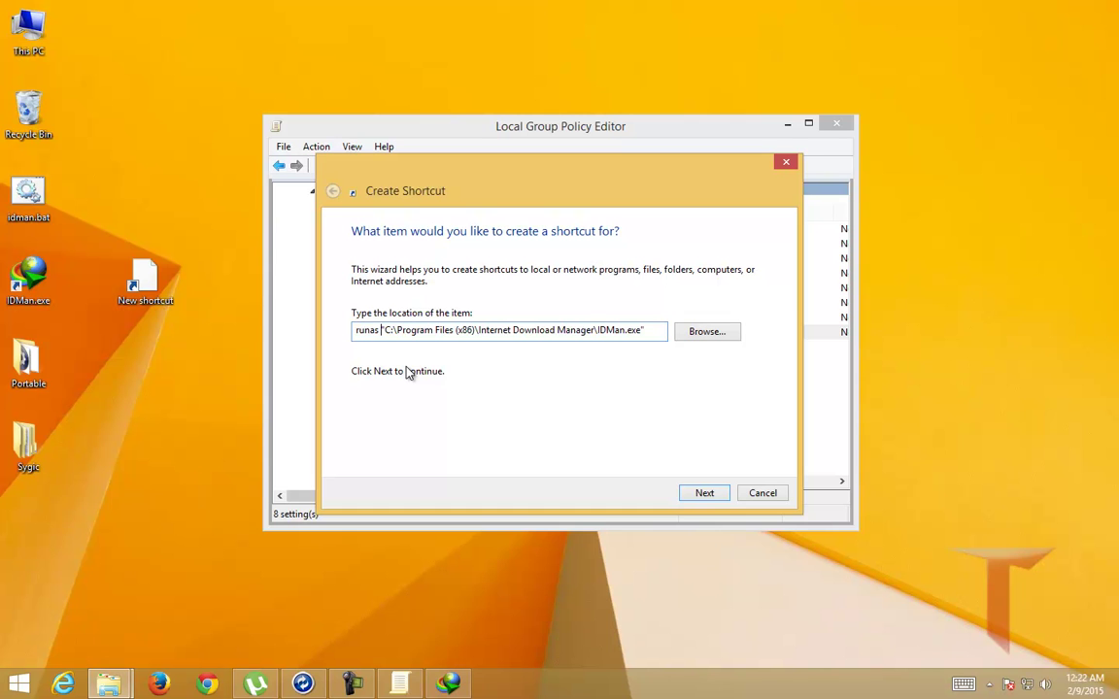
pyautogui.write('/use')
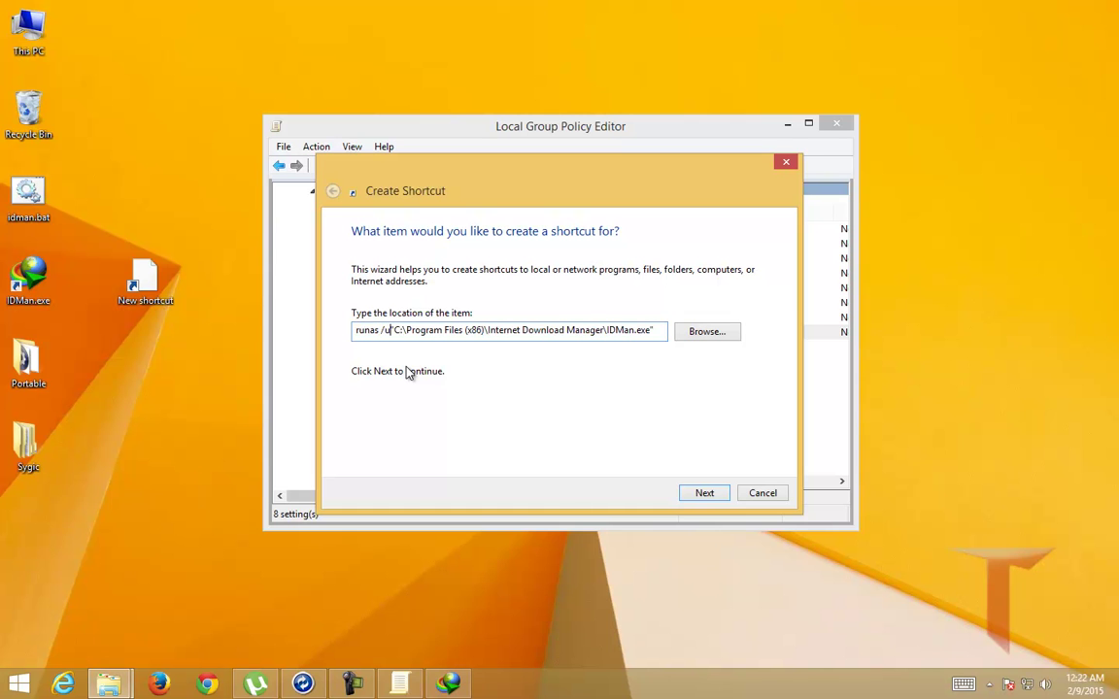
pyautogui.write('r :')
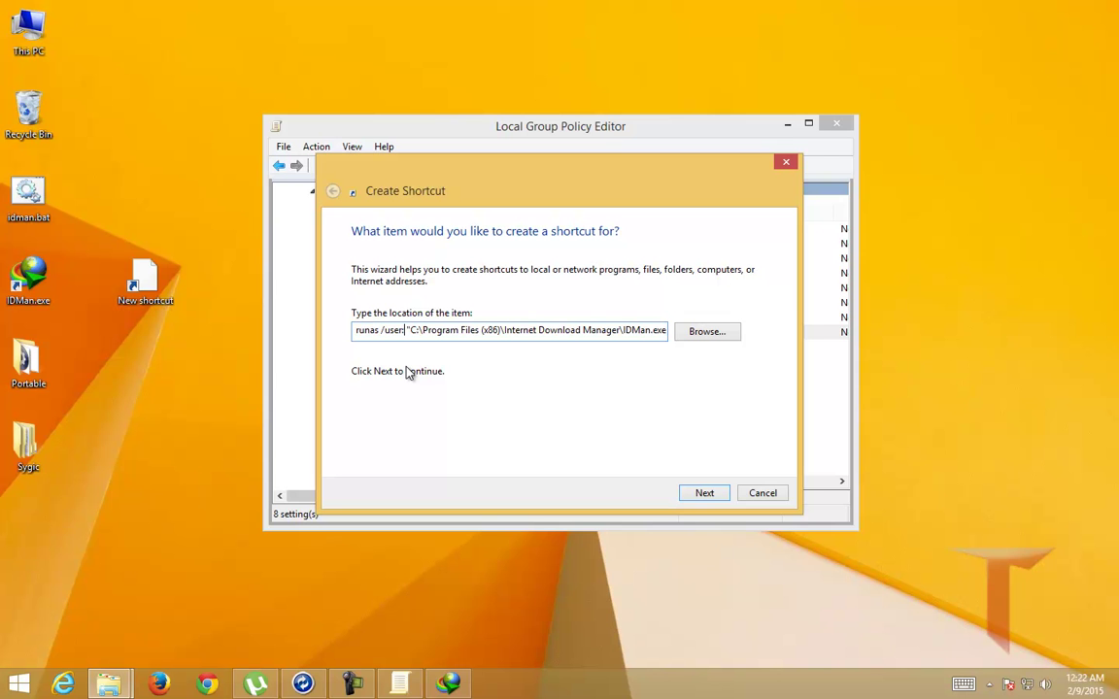
# Look up the computer and user name in the advanced user profile properties of Control Panel's User Accounts, and close them.
pyautogui.press('super+r')
pyautogui.write('con')
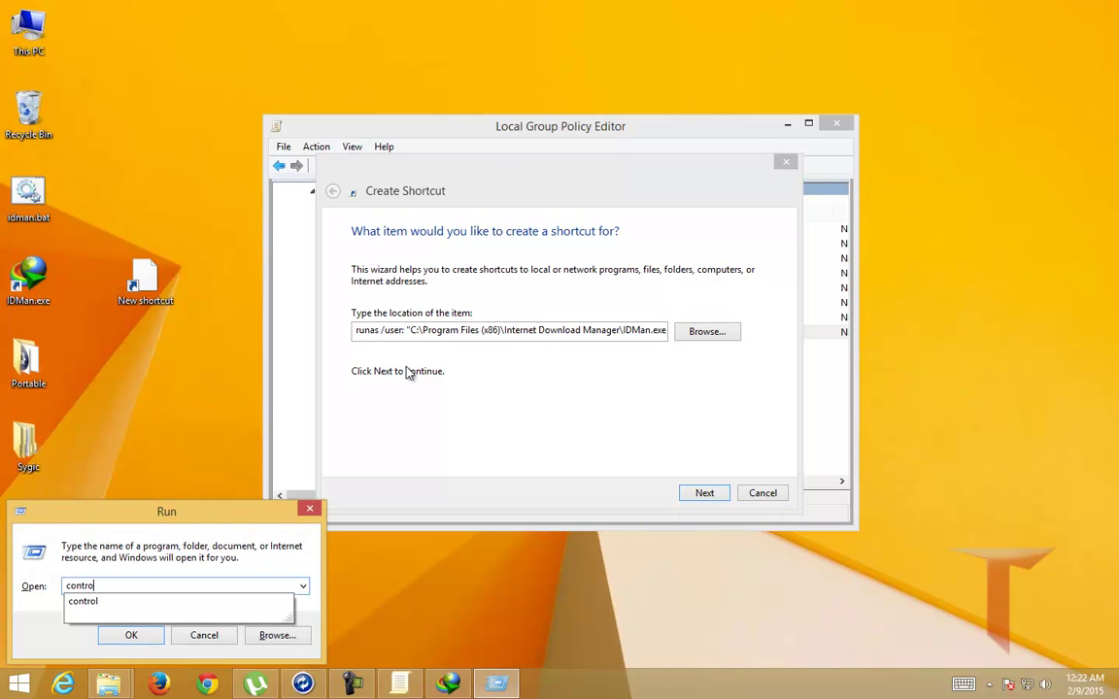
pyautogui.press('Return')
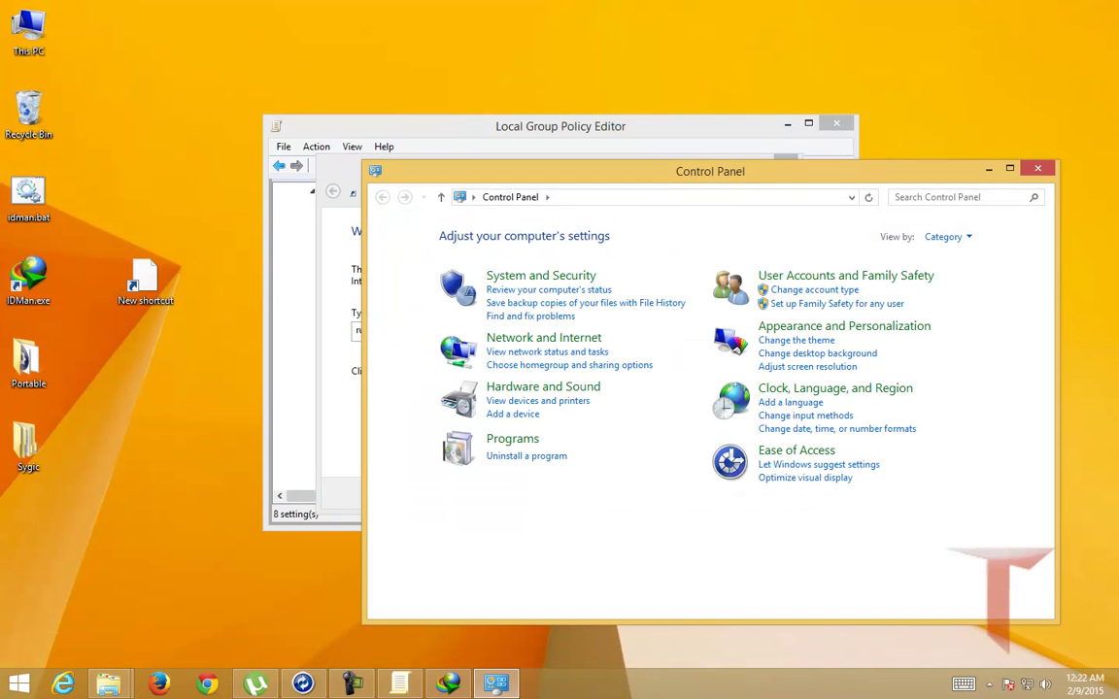
pyautogui.click(814, 278)
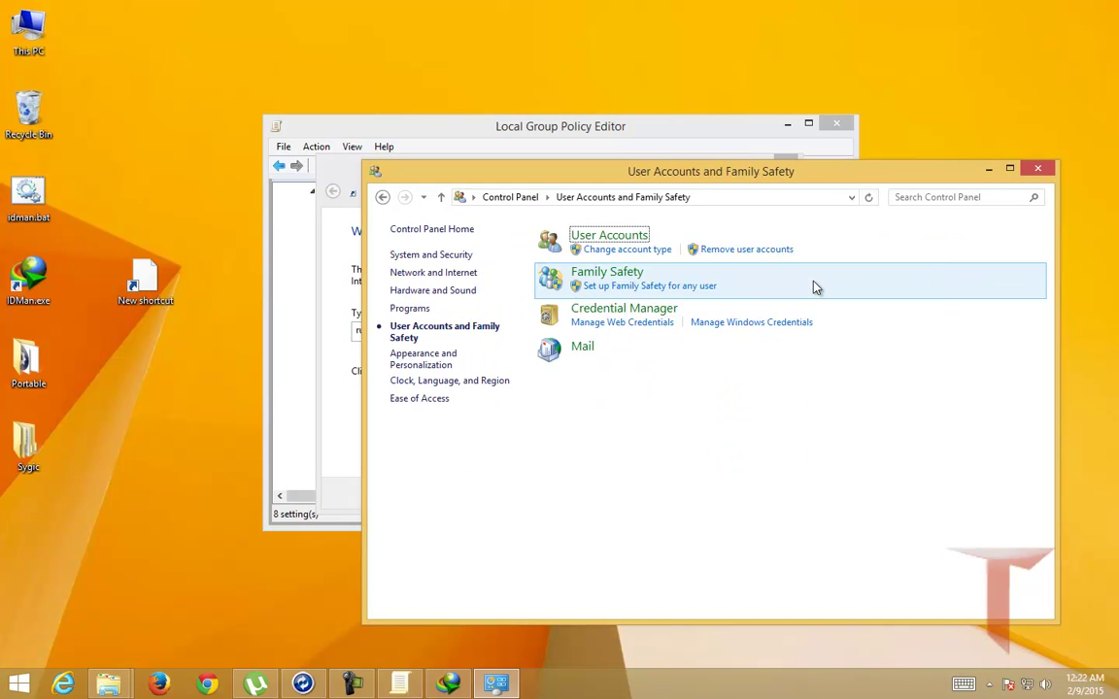
pyautogui.click(610, 260)
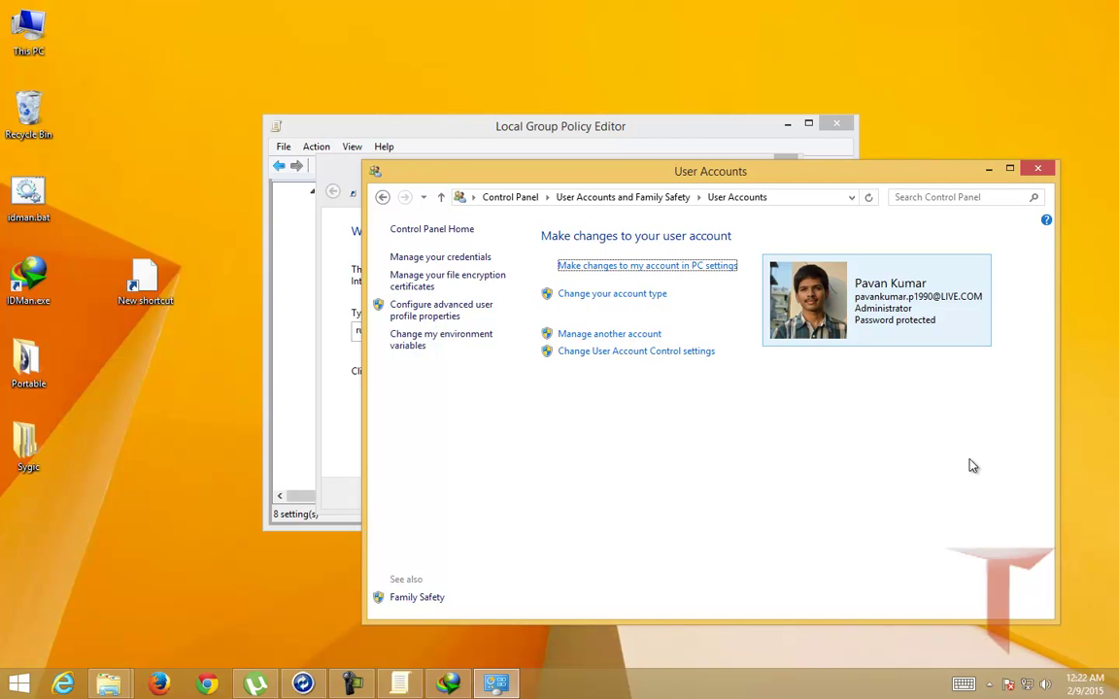
pyautogui.click(426, 317)
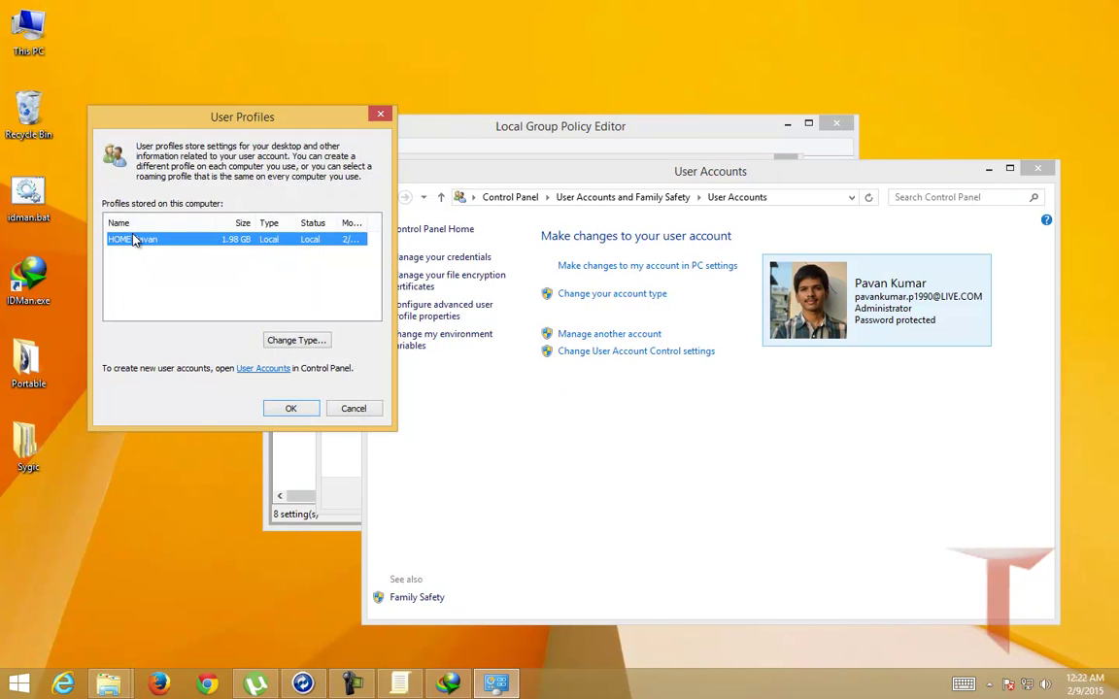
pyautogui.click(362, 406)
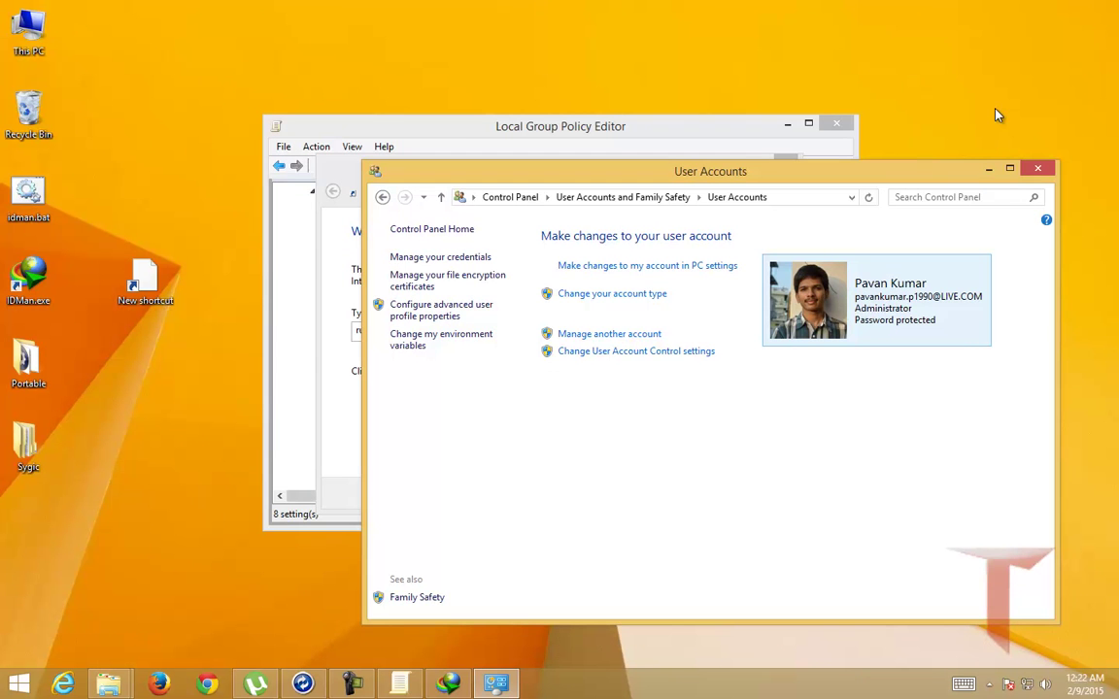
pyautogui.click(1037, 168)
pyautogui.click(1041, 206)
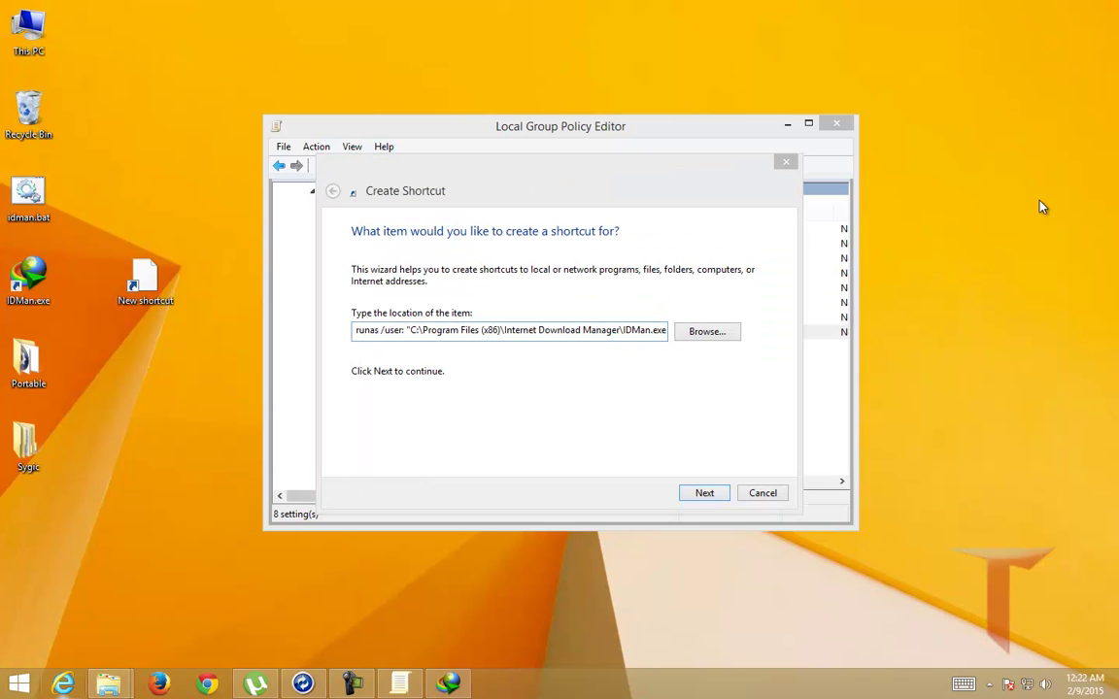
# List the computer's user accounts with net user in a Command Prompt, and close it.
pyautogui.press('super+r')
pyautogui.write('cmd')
pyautogui.press('Return')
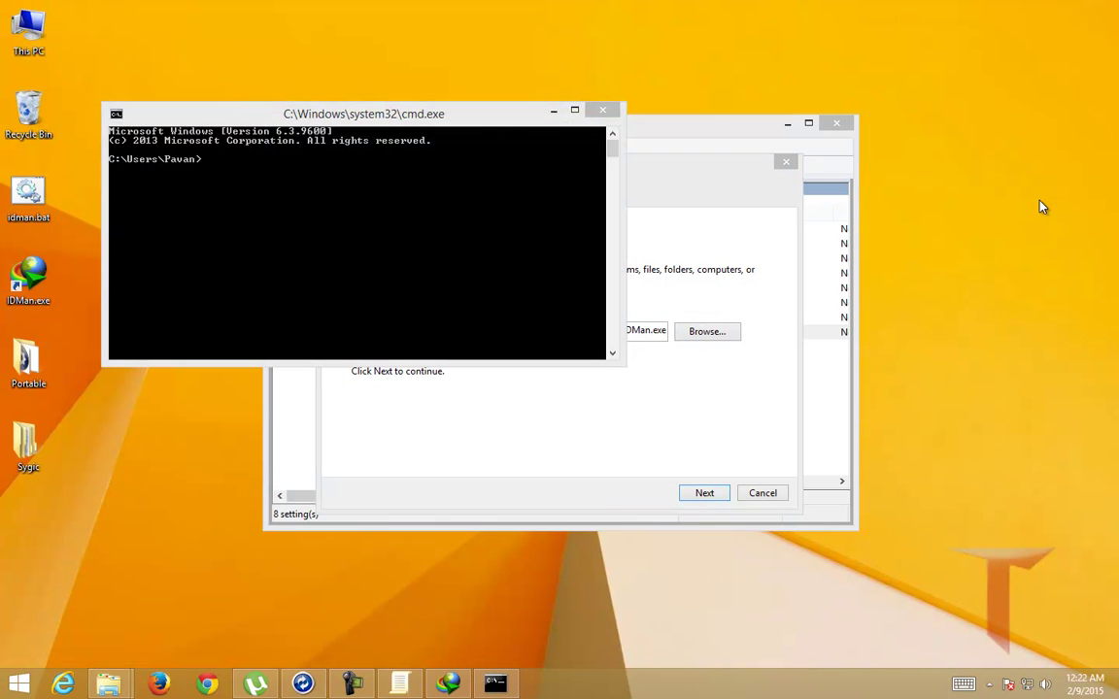
pyautogui.click(410, 222)
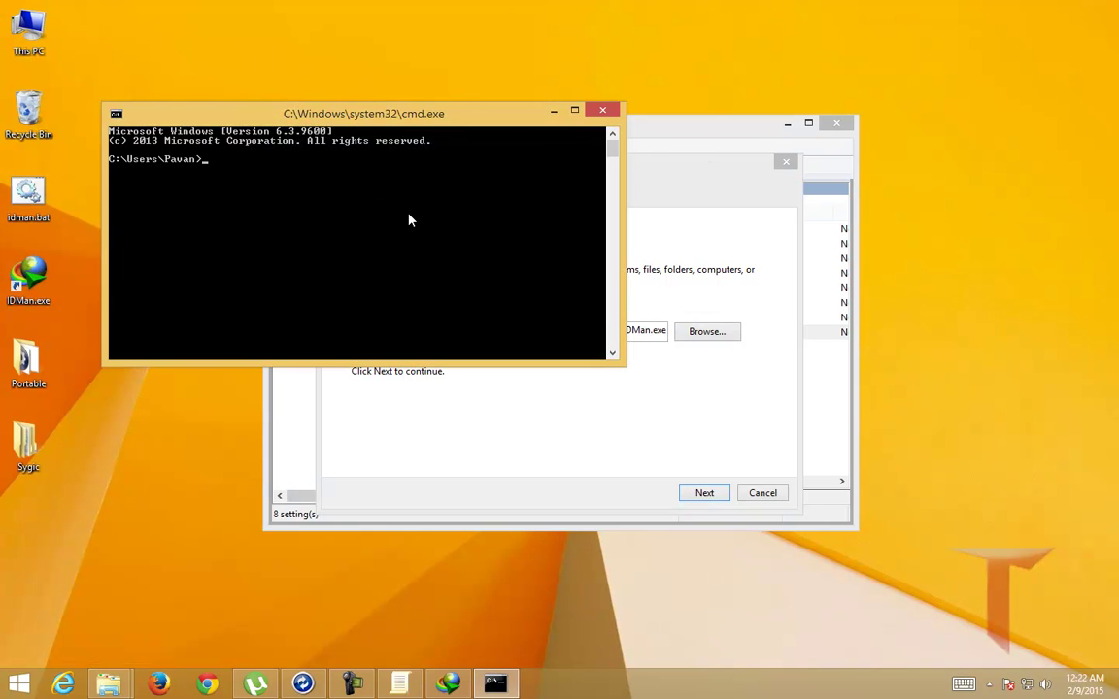
pyautogui.write('net user')
pyautogui.press('Return')
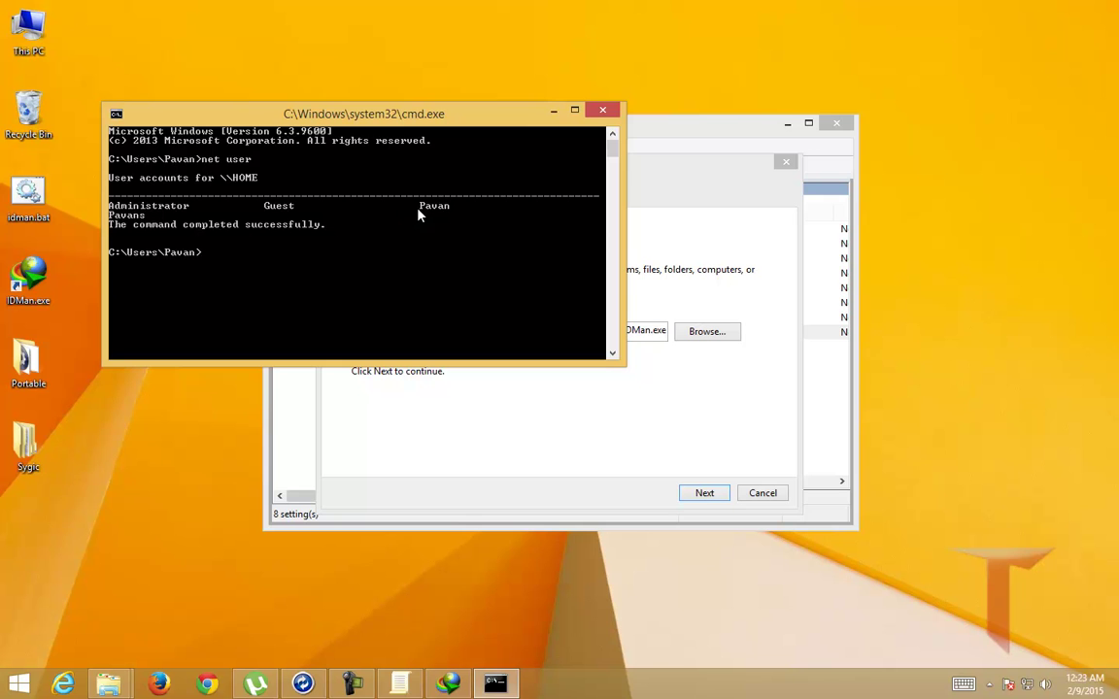
pyautogui.click(602, 110)
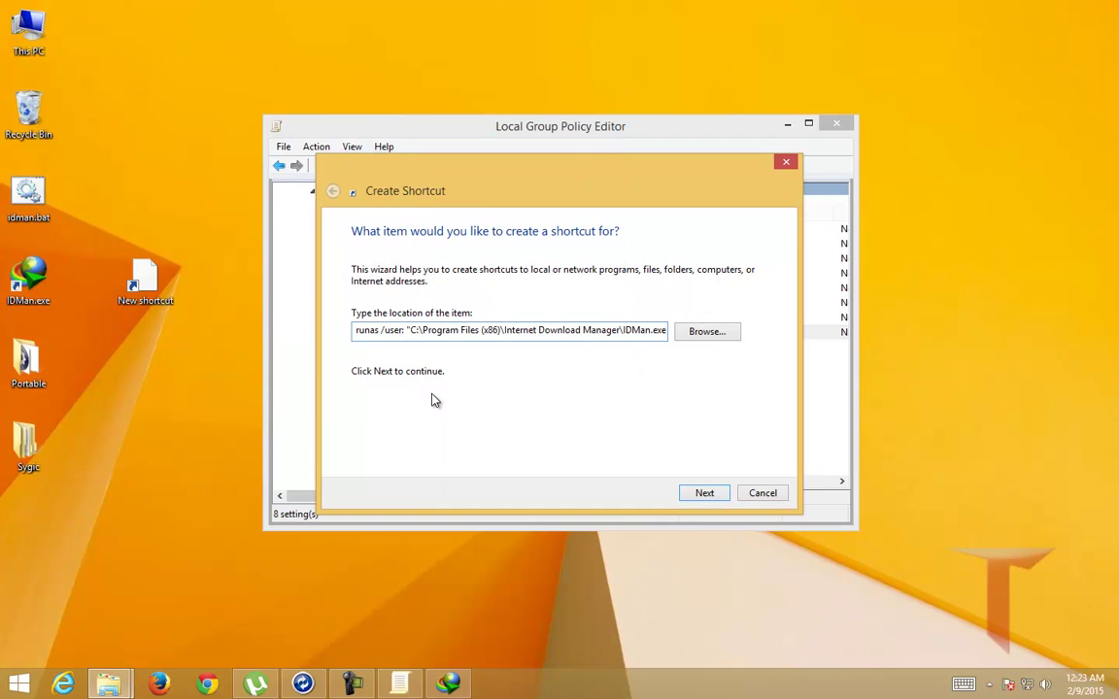
# Complete the runas parameters before the program path with the computer name HOME, a backslash, the account's user name and /savecred.
pyautogui.write('HOME ')
pyautogui.write('/Pa')
pyautogui.write('van')
pyautogui.press('Left')
pyautogui.press('Left')
pyautogui.press('Left')
pyautogui.press('Left')
pyautogui.press('Left')
pyautogui.hotkey('shift', 'Left')
pyautogui.write('\\')
pyautogui.press('Right')
pyautogui.press('Right')
pyautogui.press('Right')
pyautogui.press('Right')
pyautogui.press('Right')
pyautogui.press('Right')
pyautogui.press('Right')
pyautogui.press('Right')
pyautogui.press('Left')
pyautogui.press('Left')
pyautogui.press('Left')
pyautogui.press('Left')
pyautogui.press('Left')
pyautogui.press('Left')
pyautogui.press('Left')
pyautogui.press('Left')
pyautogui.press('Left')
pyautogui.press('Left')
pyautogui.press('Left')
pyautogui.press('Left')
pyautogui.press('Left')
pyautogui.press('Left')
pyautogui.press('Left')
pyautogui.press('Left')
pyautogui.press('Right')
pyautogui.press('Right')
pyautogui.press('Right')
pyautogui.press('Right')
pyautogui.press('Right')
pyautogui.press('Right')
pyautogui.press('Right')
pyautogui.press('Right')
pyautogui.press('Right')
pyautogui.press('Right')
pyautogui.press('Right')
pyautogui.press('Right')
pyautogui.press('Right')
pyautogui.press('Right')
pyautogui.press('Right')
pyautogui.press('Right')
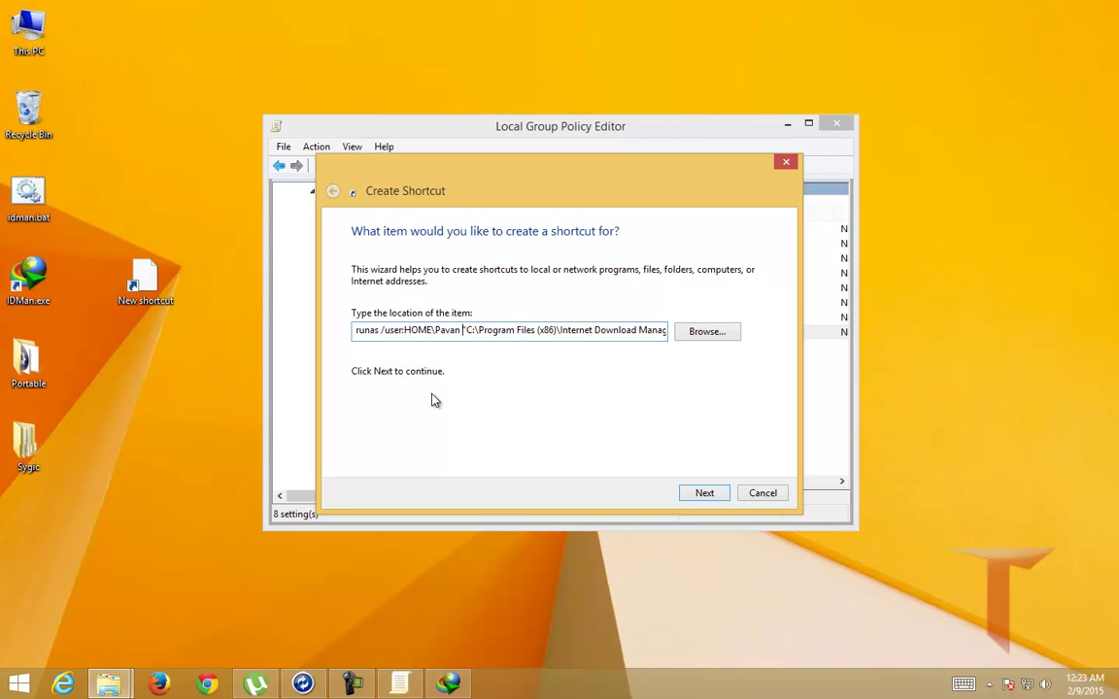
pyautogui.write('/save')
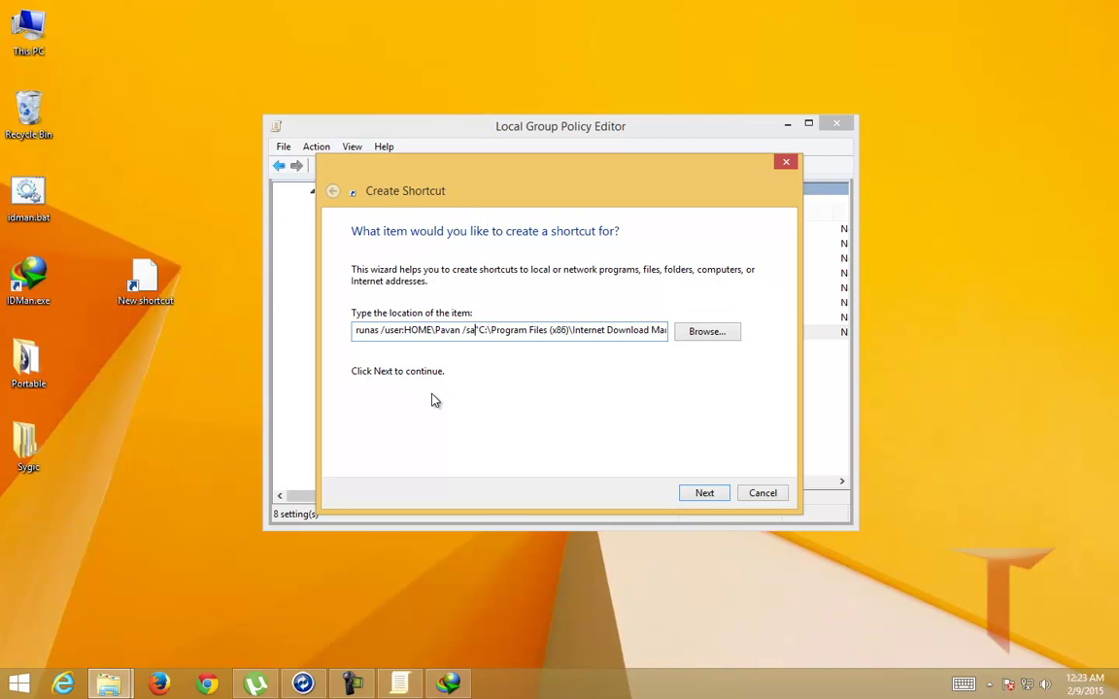
pyautogui.write('cred')
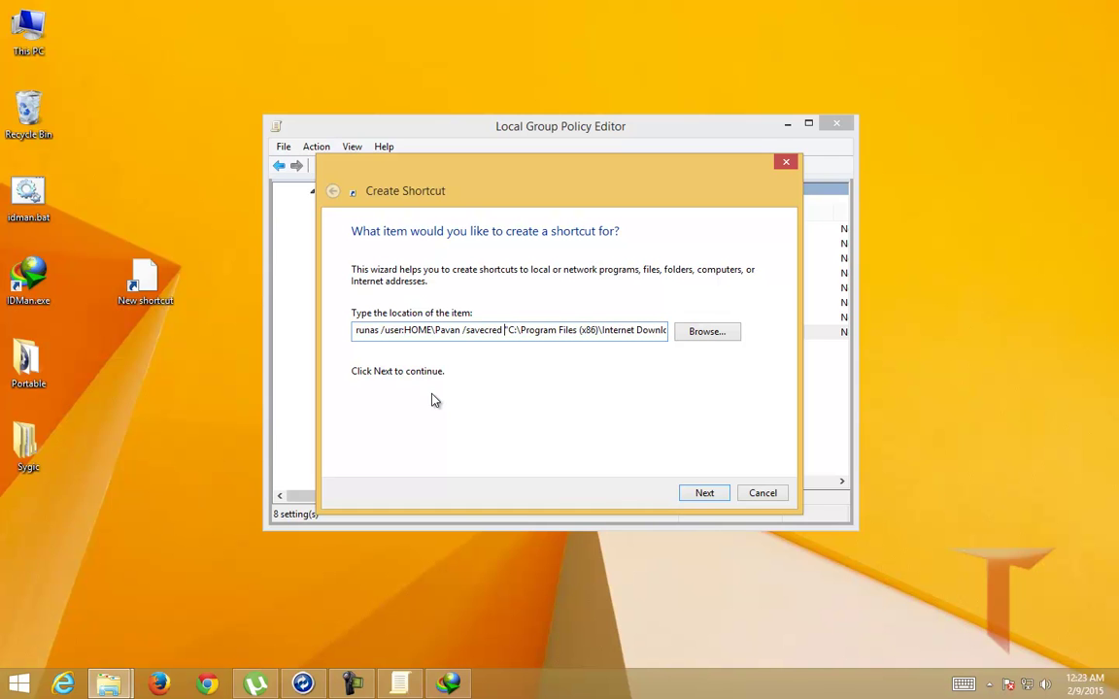
# Finish the shortcut with the name IDMan, and close the Local Group Policy Editor and the Internet Download Manager update notice.
pyautogui.click(706, 496)
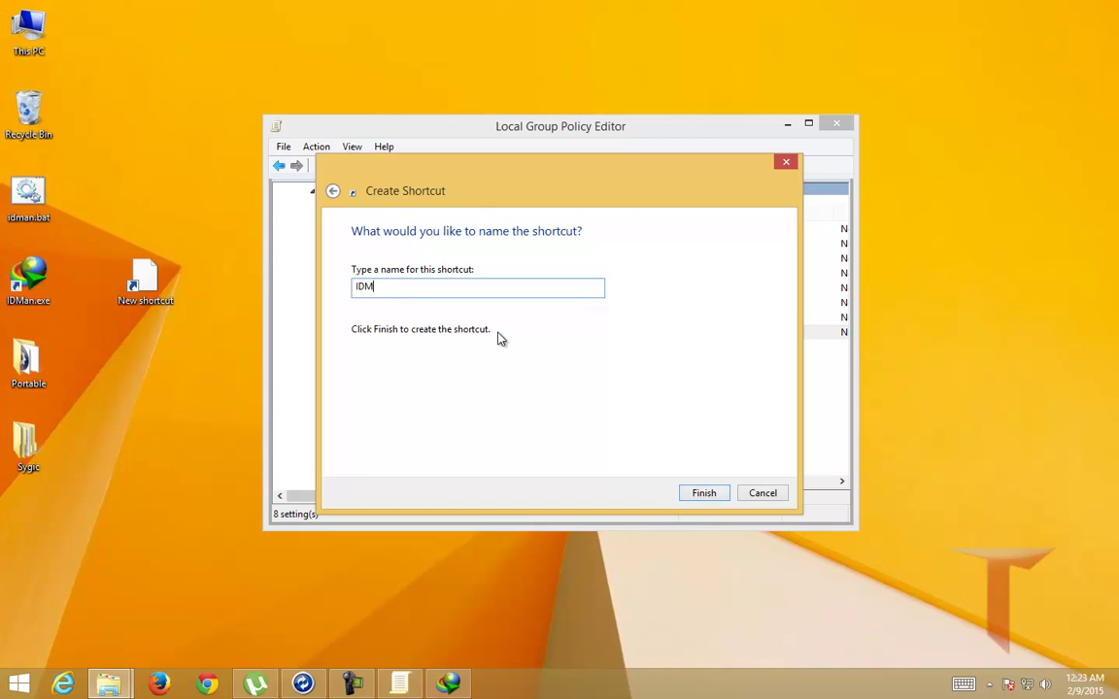
pyautogui.write('IDMan')
pyautogui.press('Return')
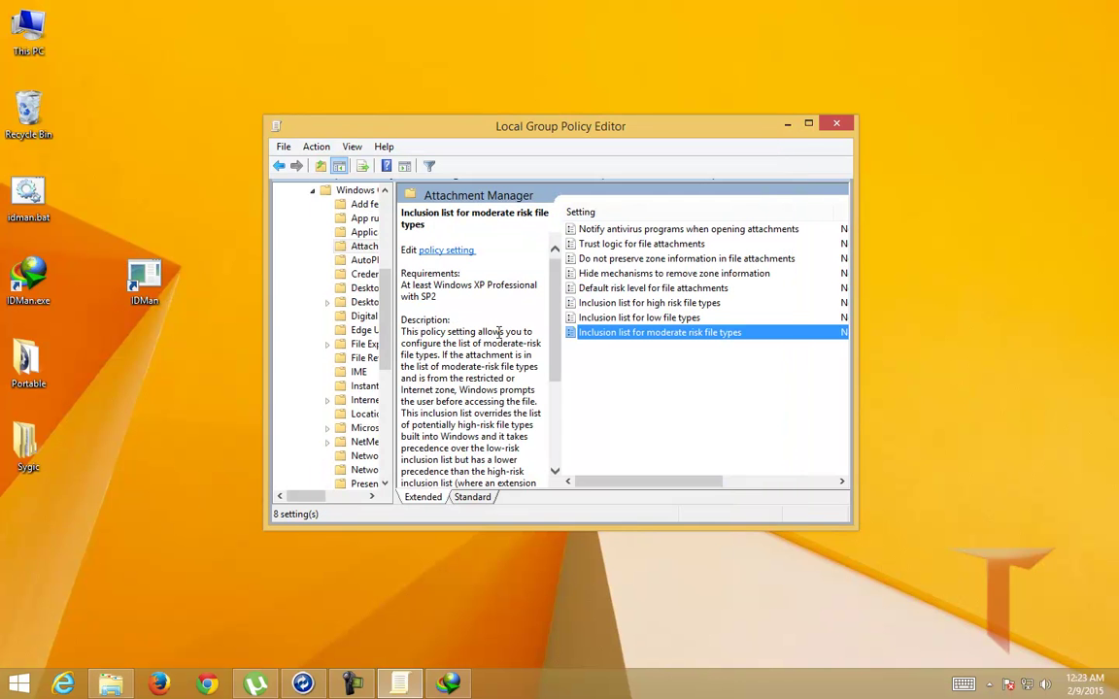
pyautogui.click(823, 126)
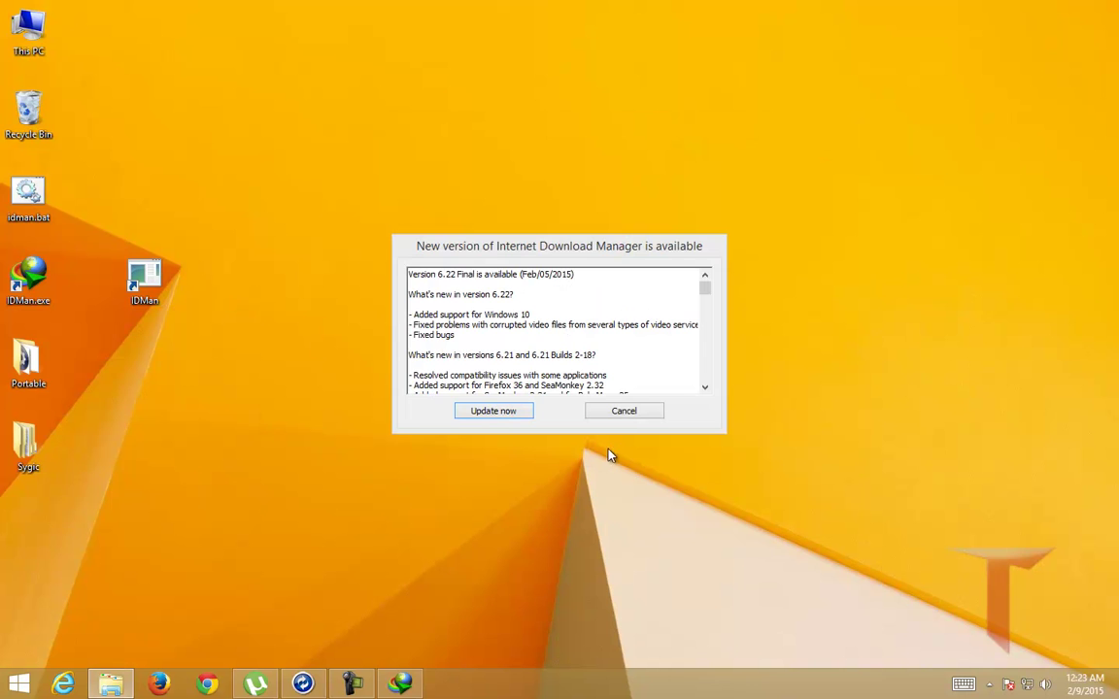
pyautogui.click(625, 413)
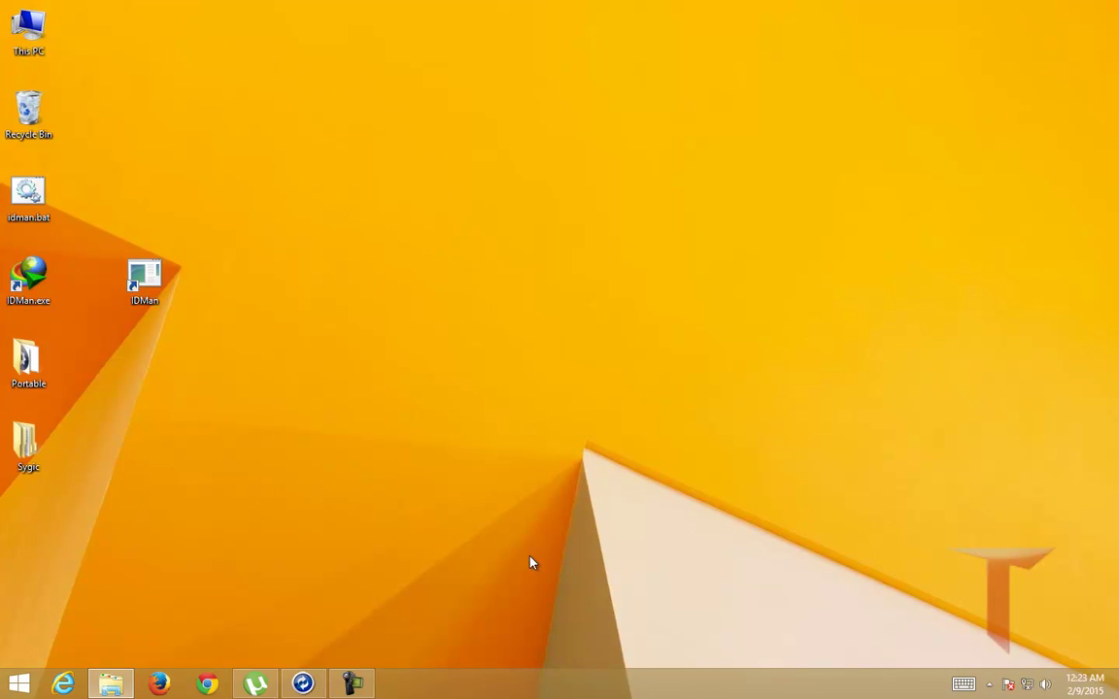
# Change the desktop IDMan shortcut's icon to the first icon, the Internet Download Manager globe, from IDMan.exe in the Internet Download Manager folder.
pyautogui.rightClick(136, 290)
pyautogui.click(182, 582)
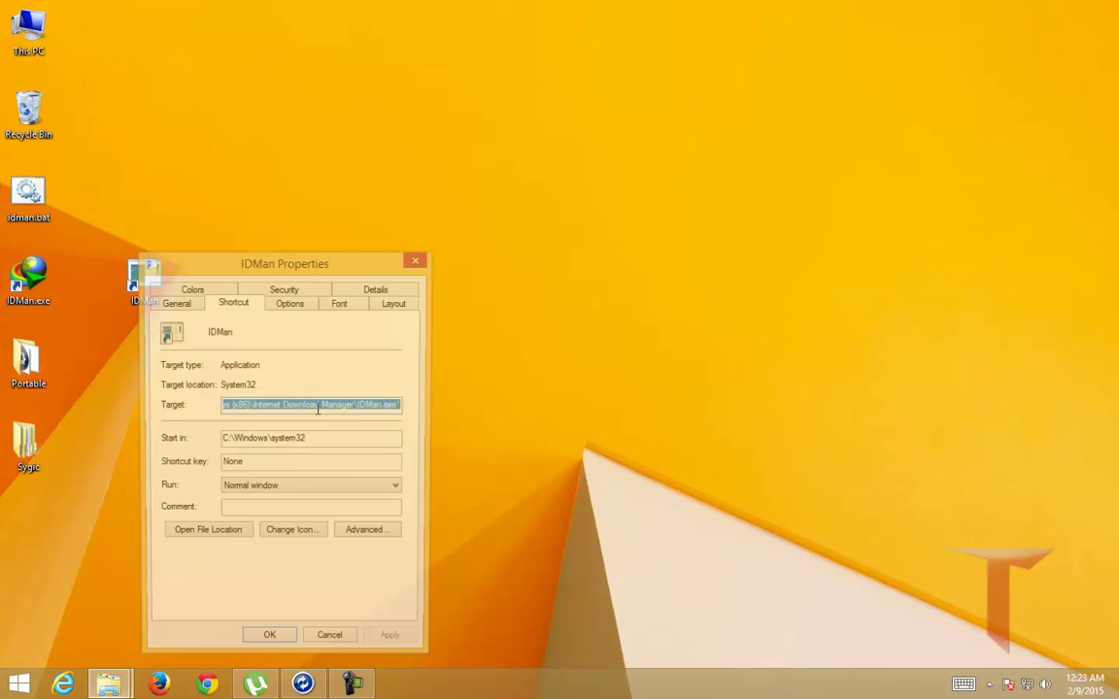
pyautogui.click(303, 542)
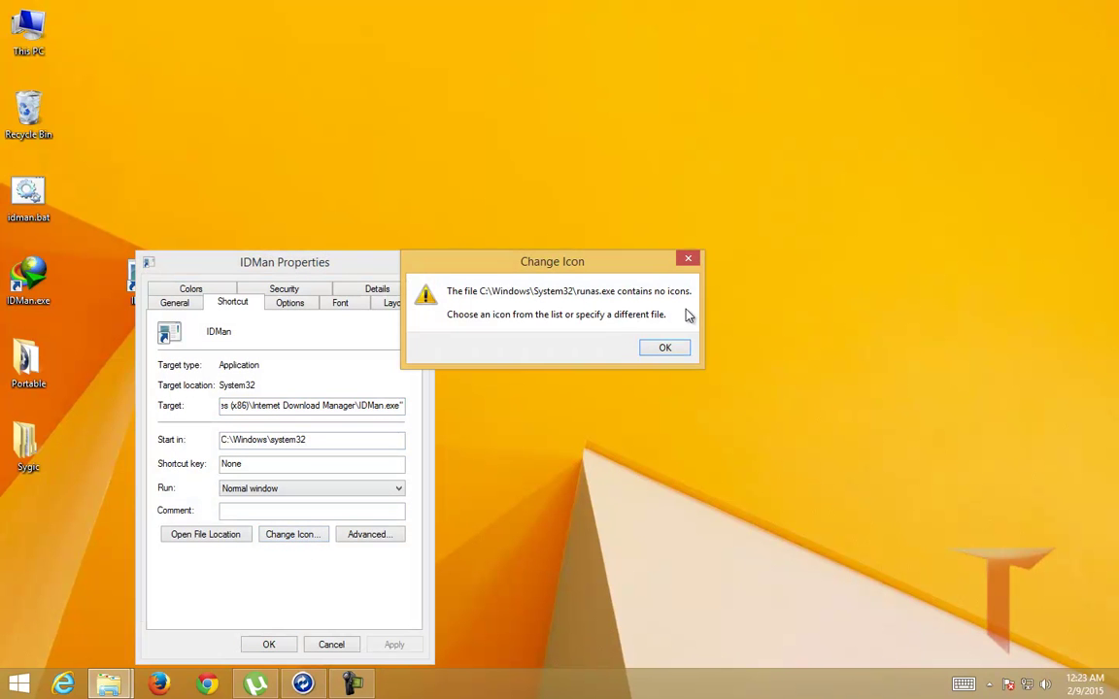
pyautogui.click(664, 348)
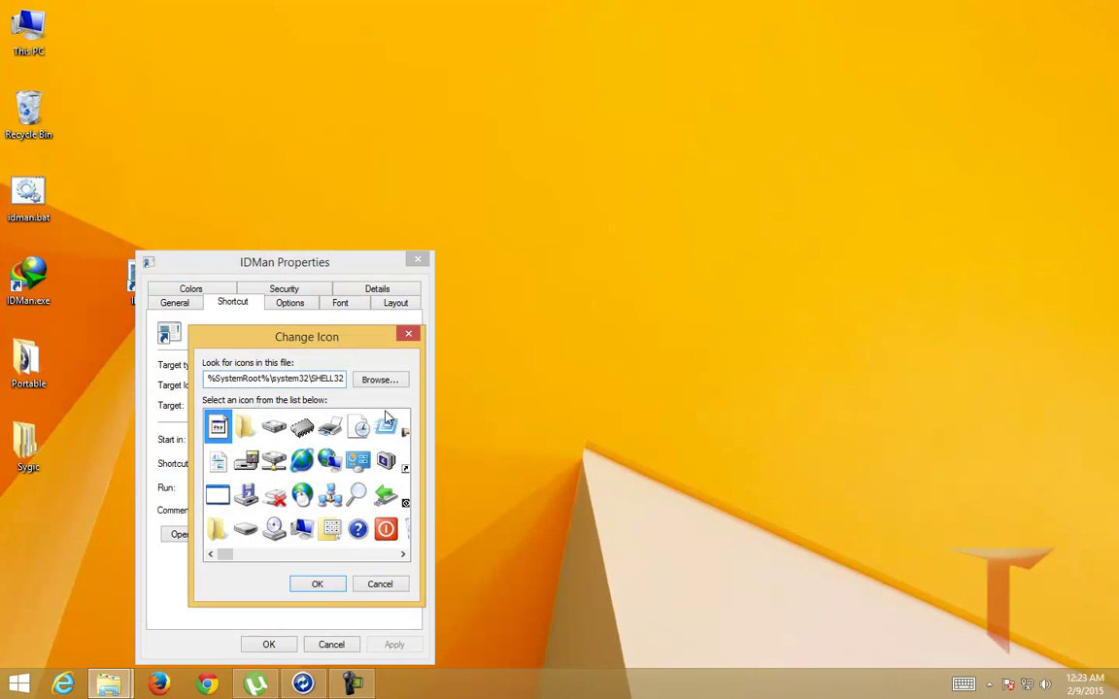
pyautogui.click(370, 380)
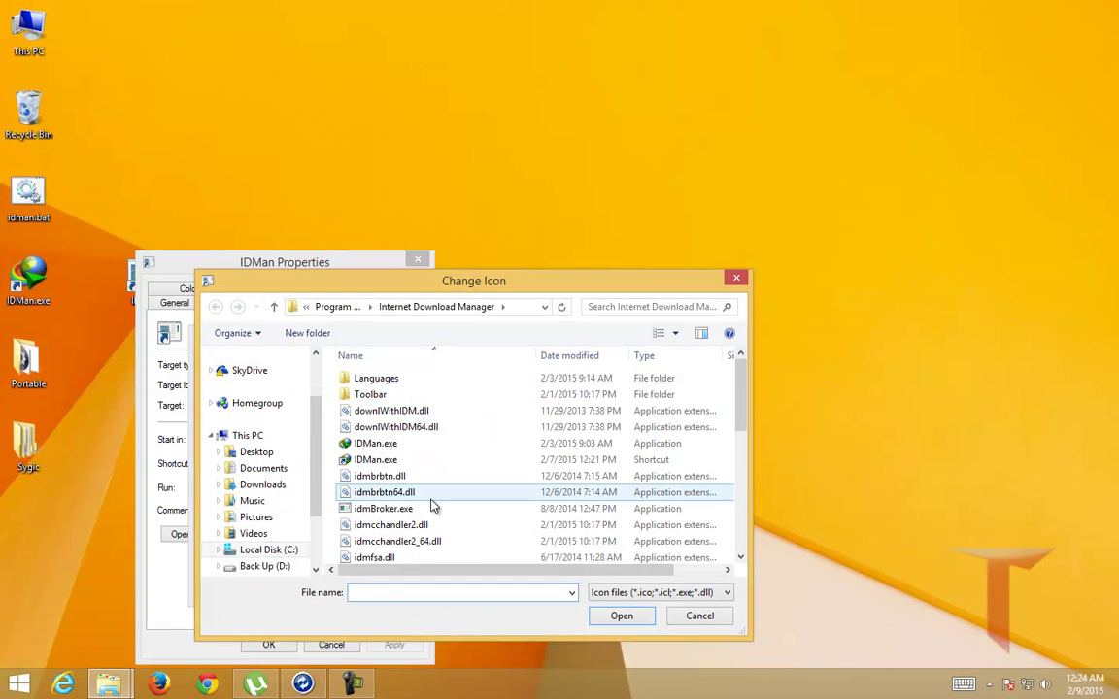
pyautogui.doubleClick(377, 444)
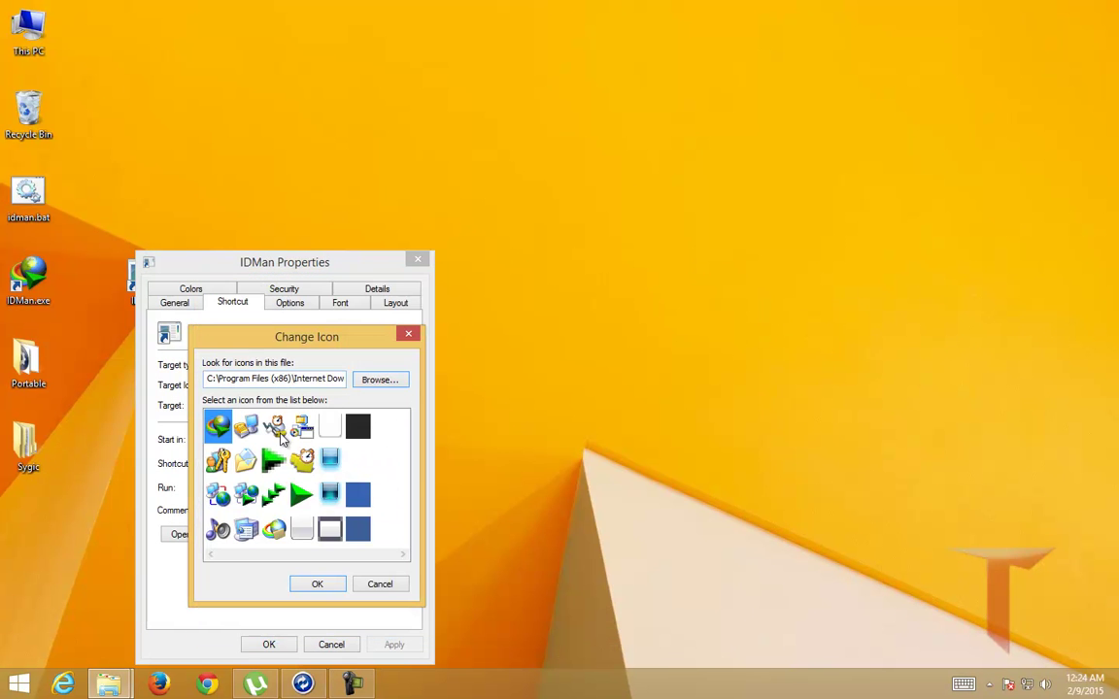
pyautogui.doubleClick(218, 426)
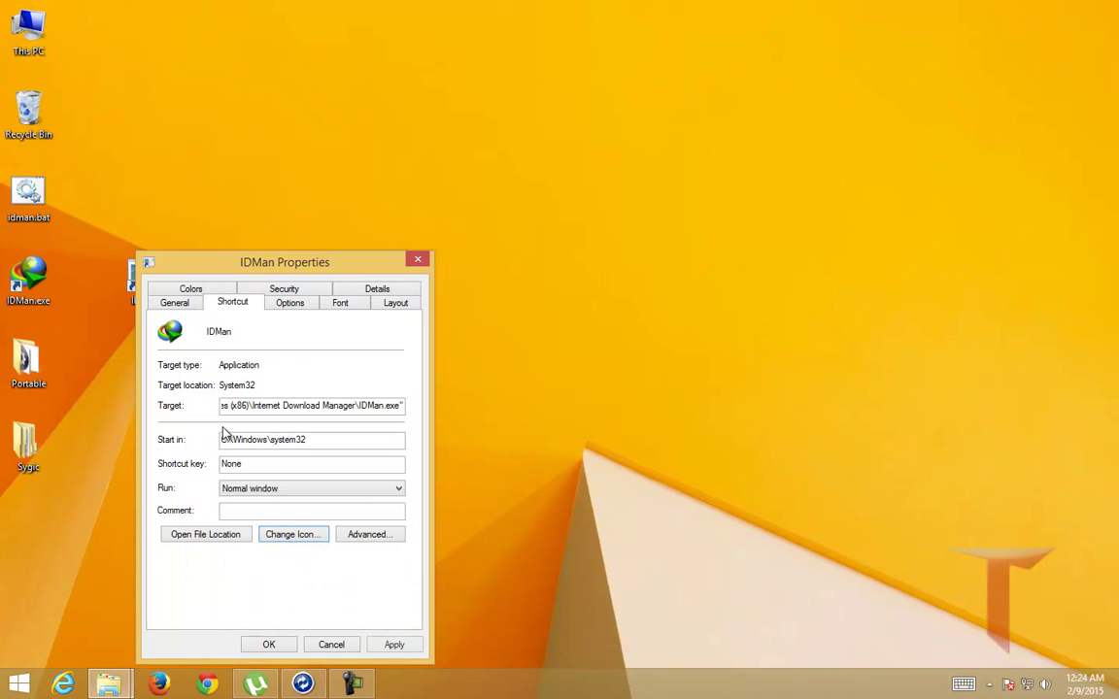
pyautogui.click(268, 645)
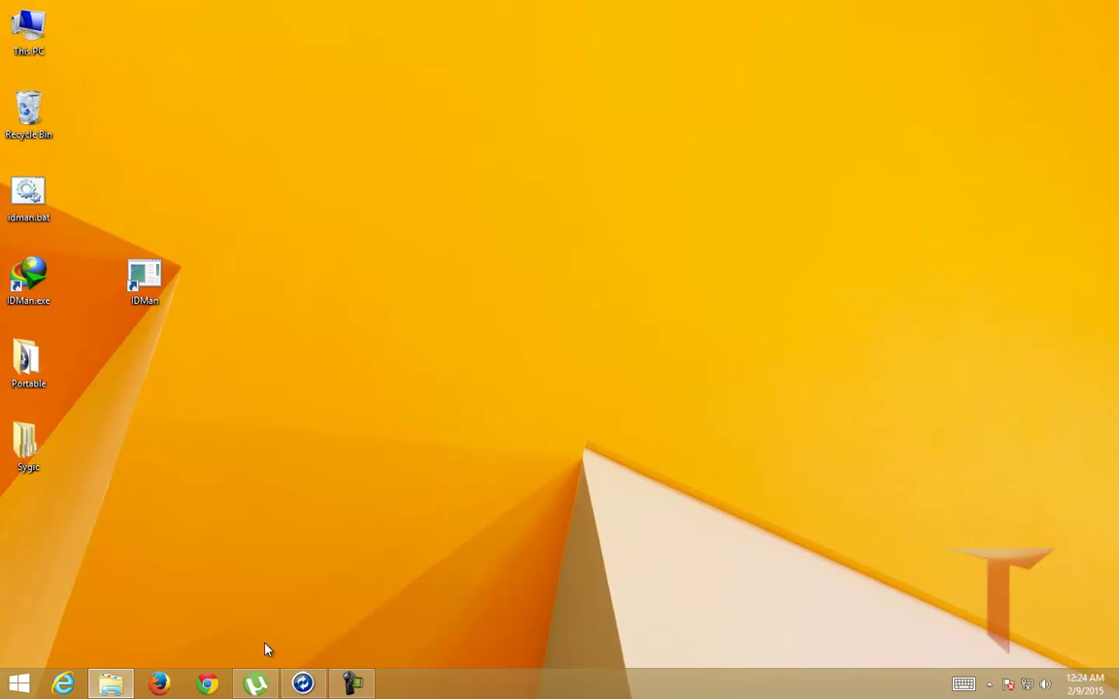
# Refresh the desktop, test the IDMan shortcut by launching Internet Download Manager from it, and close the program.
pyautogui.rightClick(385, 223)
pyautogui.click(420, 258)
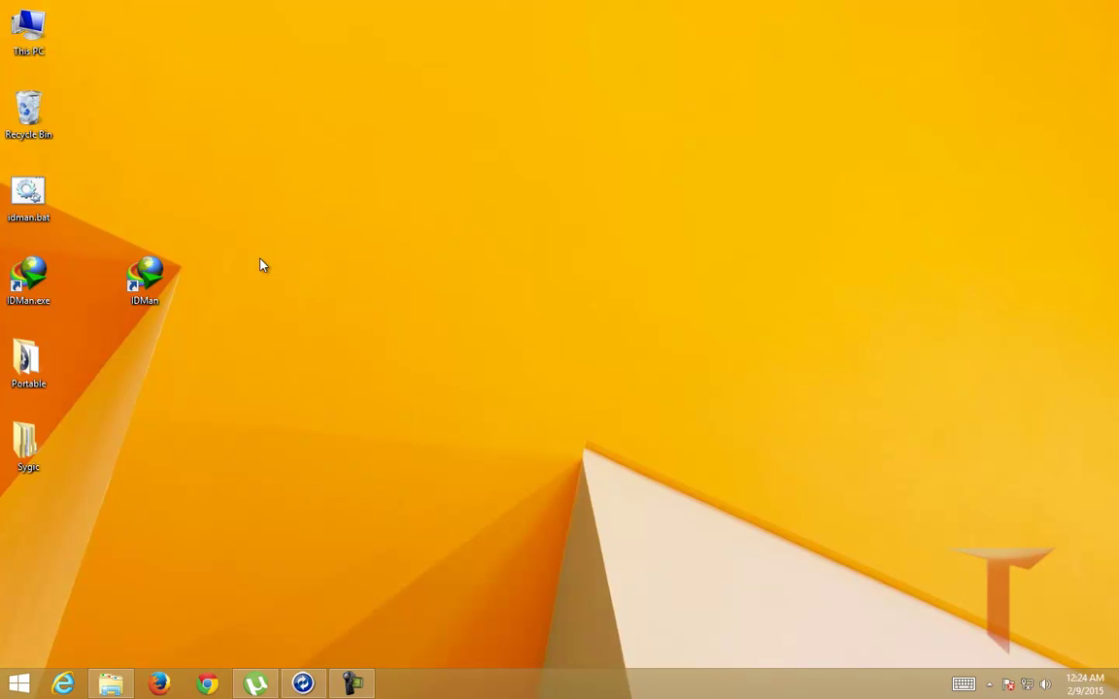
pyautogui.doubleClick(158, 282)
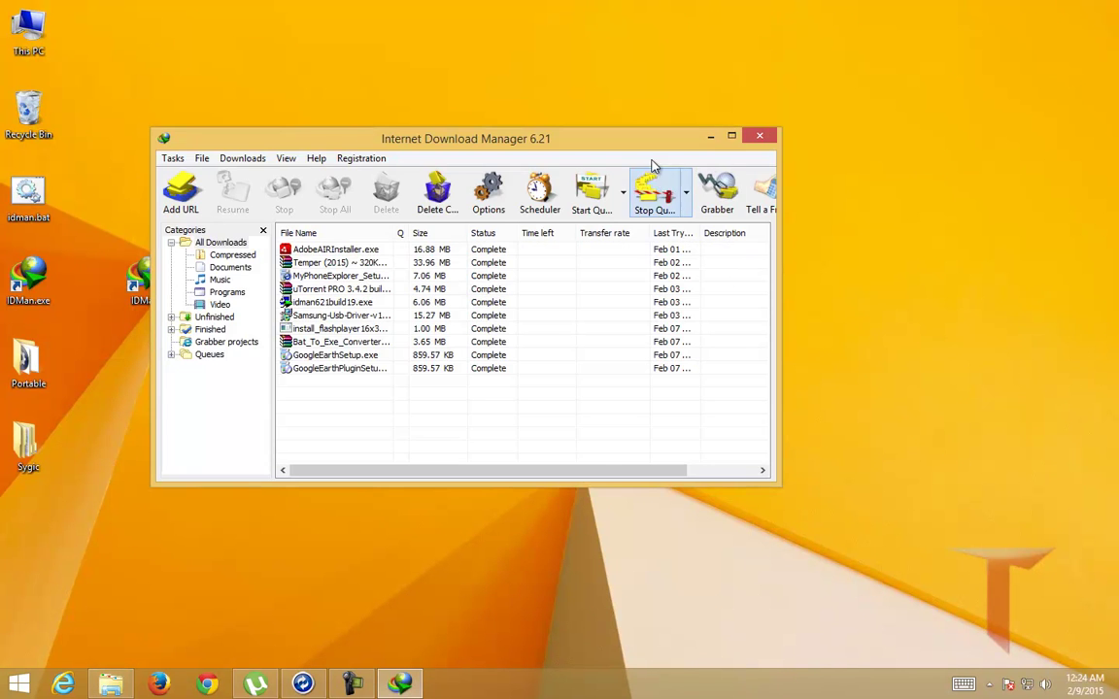
pyautogui.click(753, 138)
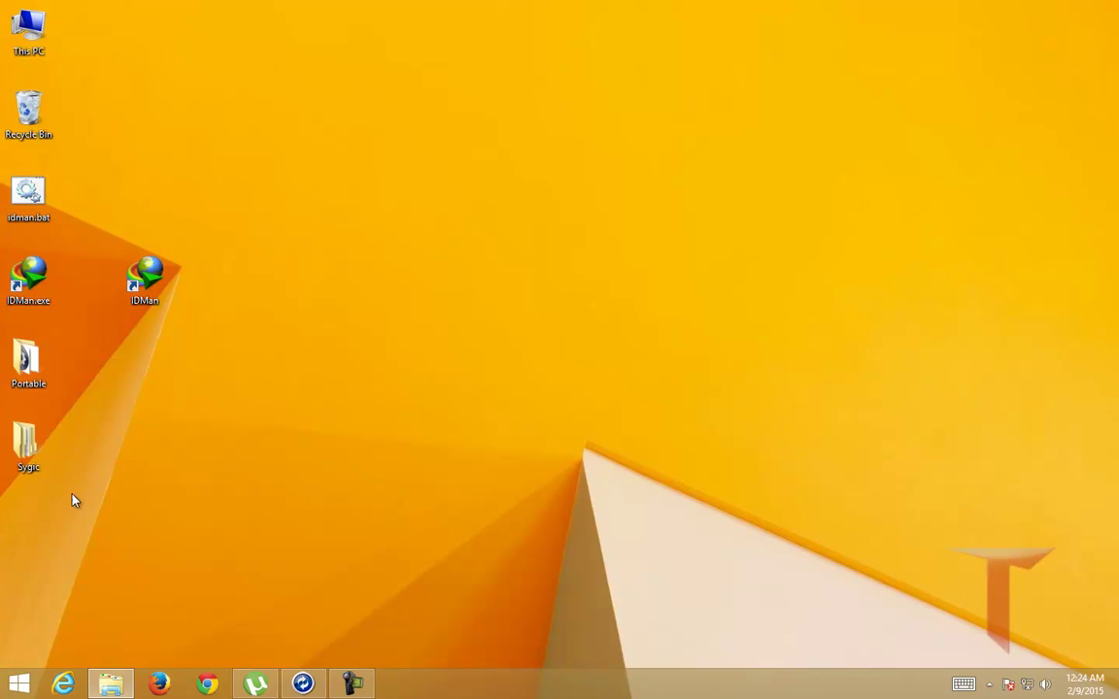
# Browse to C:\Program Files (x86)\Internet Download Manager in File Explorer, sorting the Program Files (x86) folders by name.
pyautogui.click(110, 684)
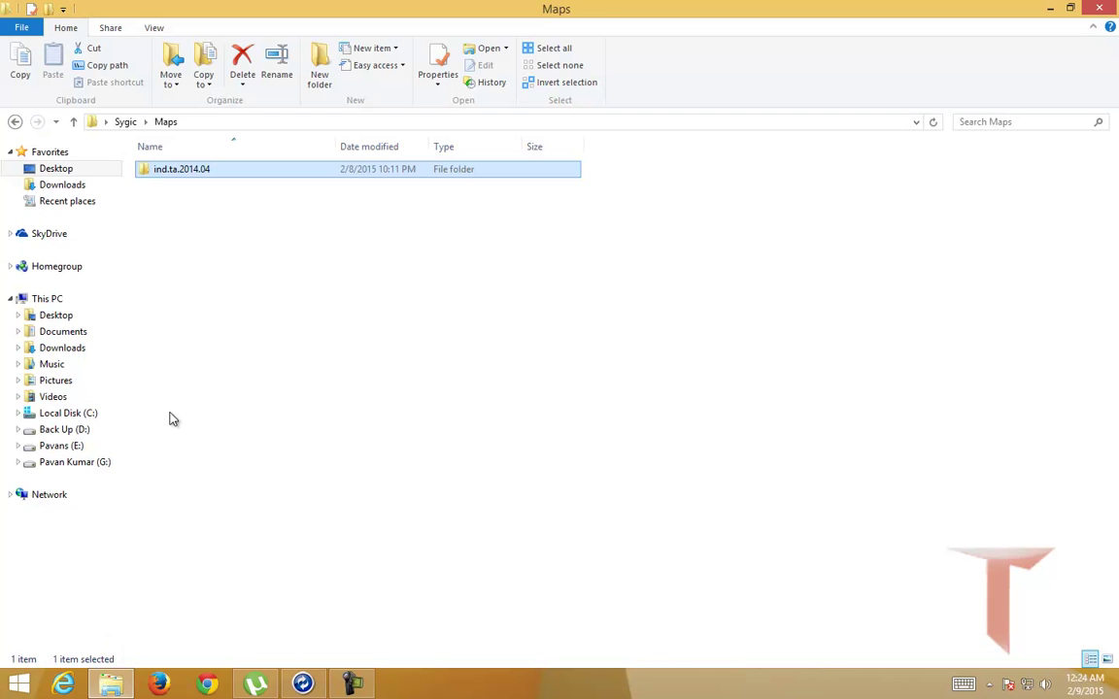
pyautogui.click(67, 413)
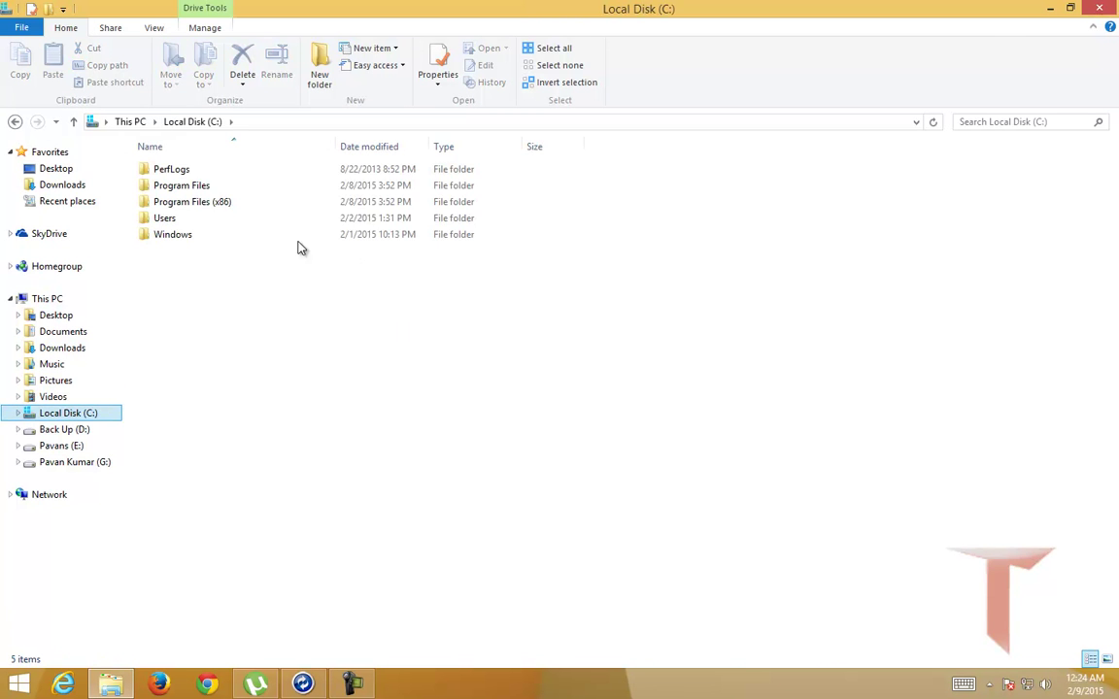
pyautogui.doubleClick(204, 199)
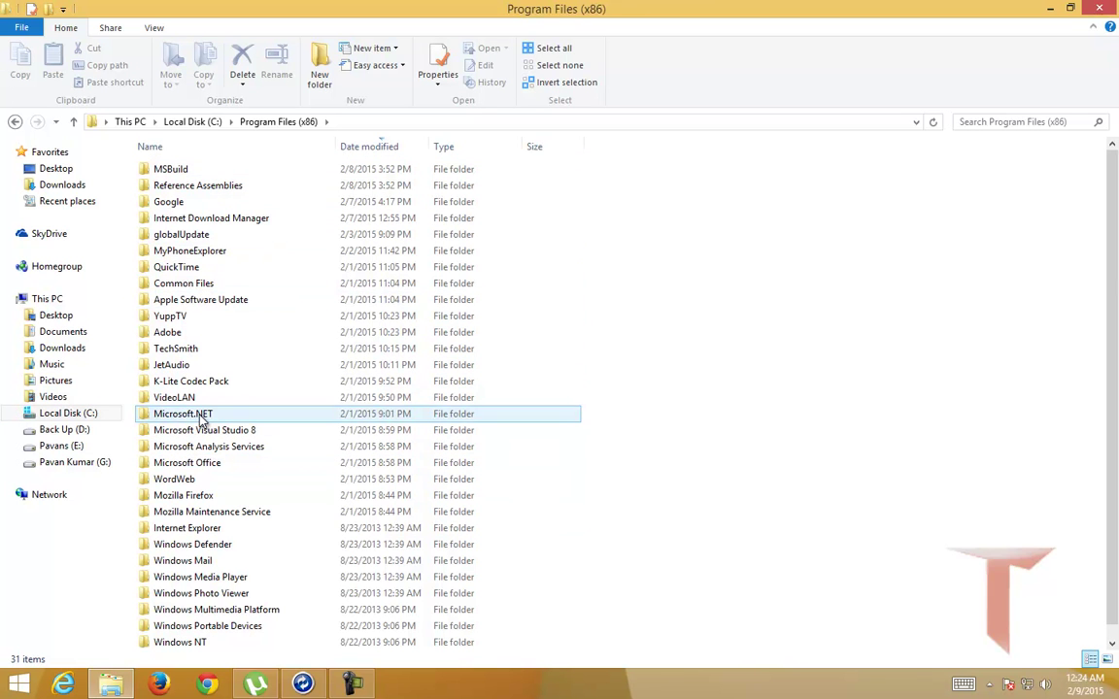
pyautogui.click(233, 147)
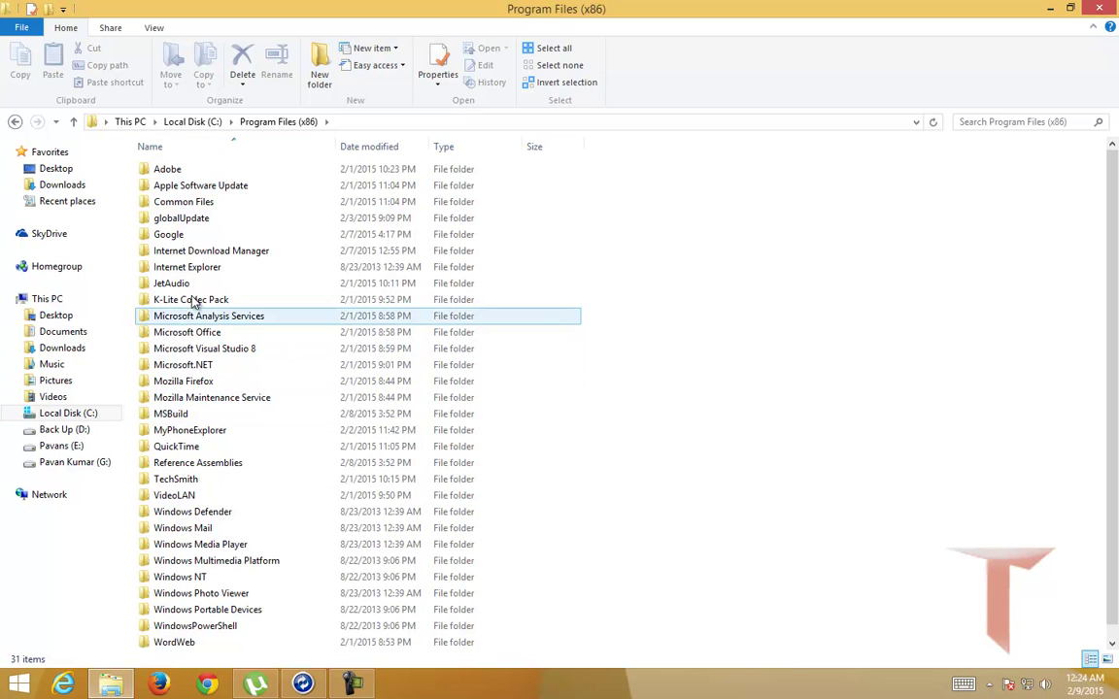
pyautogui.doubleClick(193, 252)
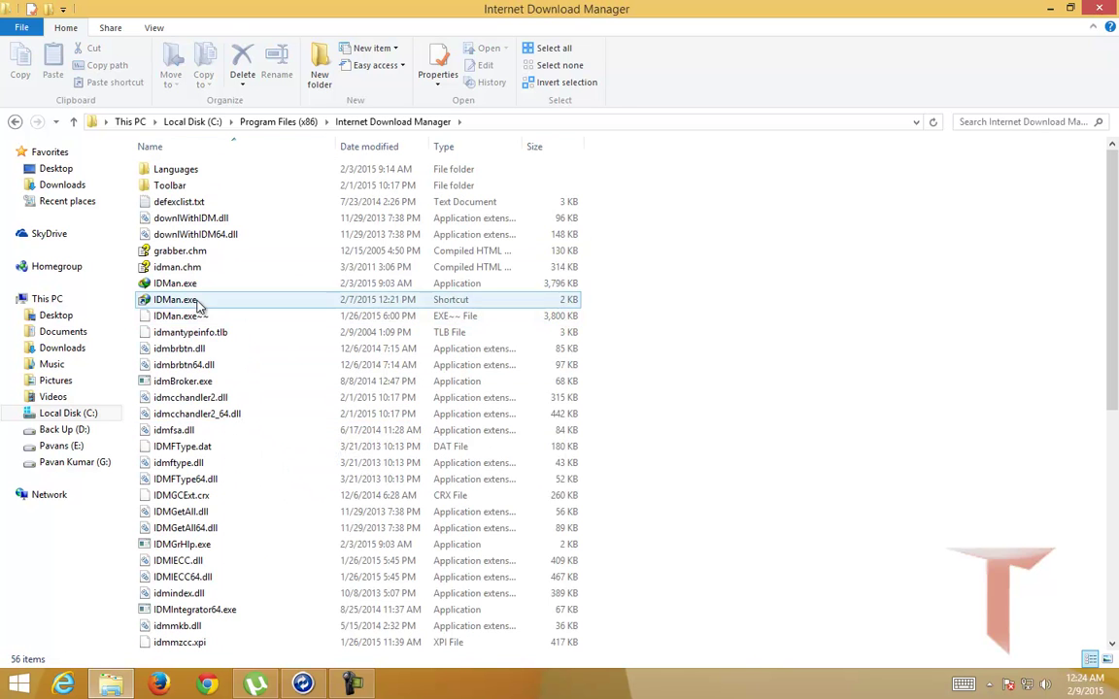
# Run the IDMan.exe application directly to check for the security warning, cancel it, and minimize the folder window.
pyautogui.doubleClick(186, 282)
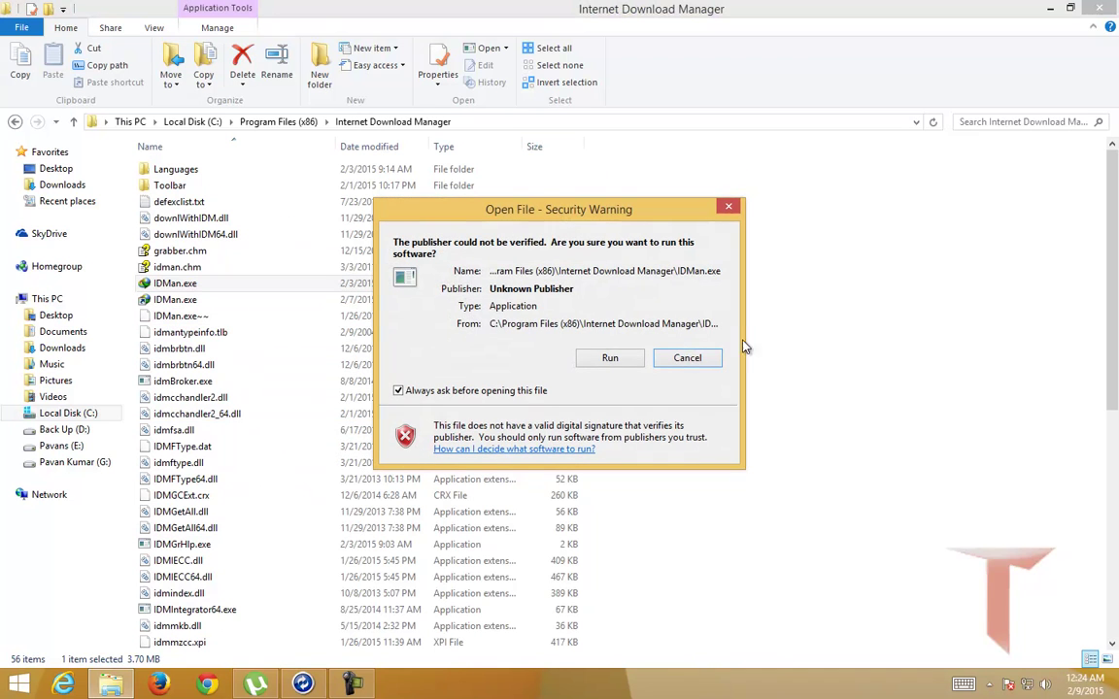
pyautogui.click(689, 359)
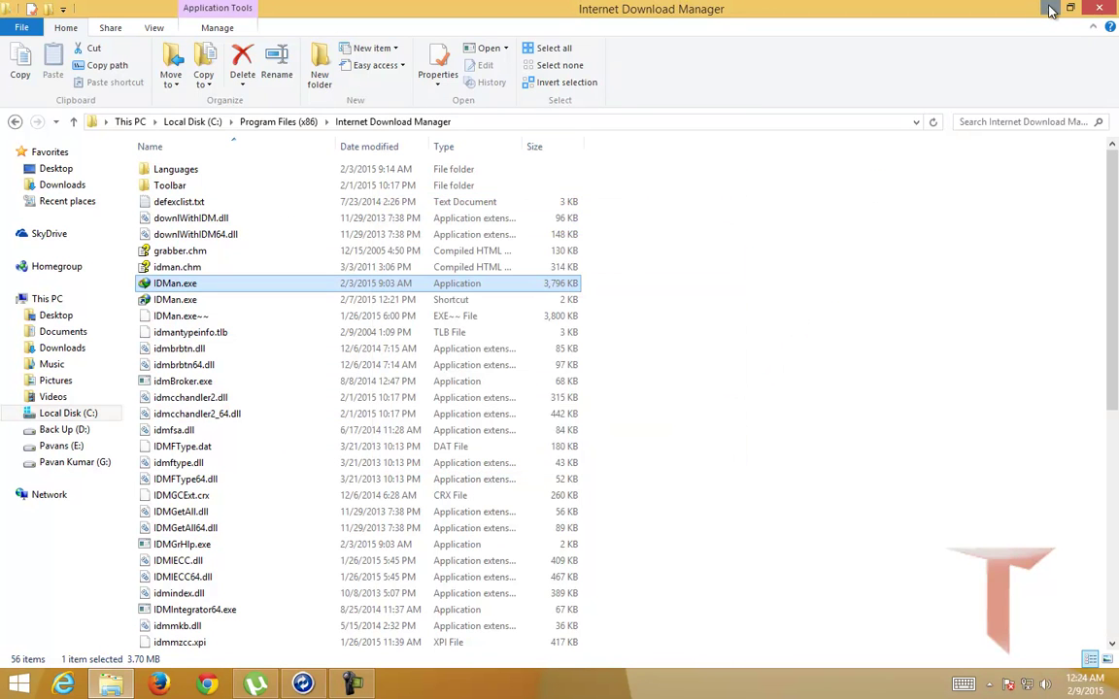
pyautogui.click(1048, 7)
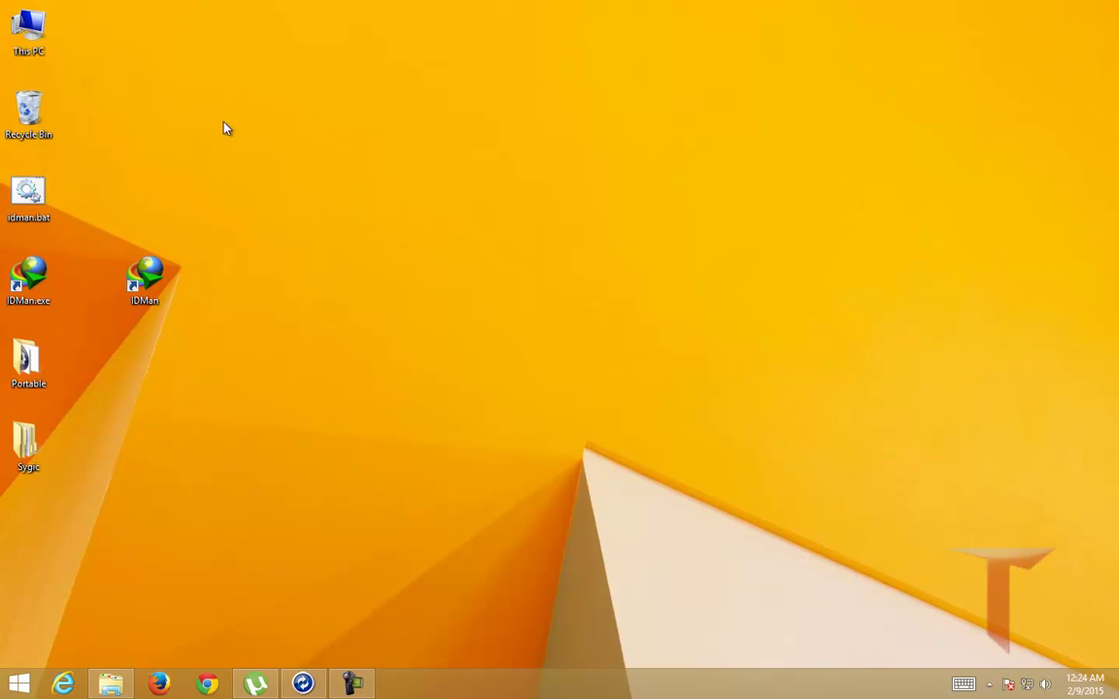
# Open the %appdata% folder through the Run dialog and move its window clear of the screen edge.
pyautogui.press('super+r')
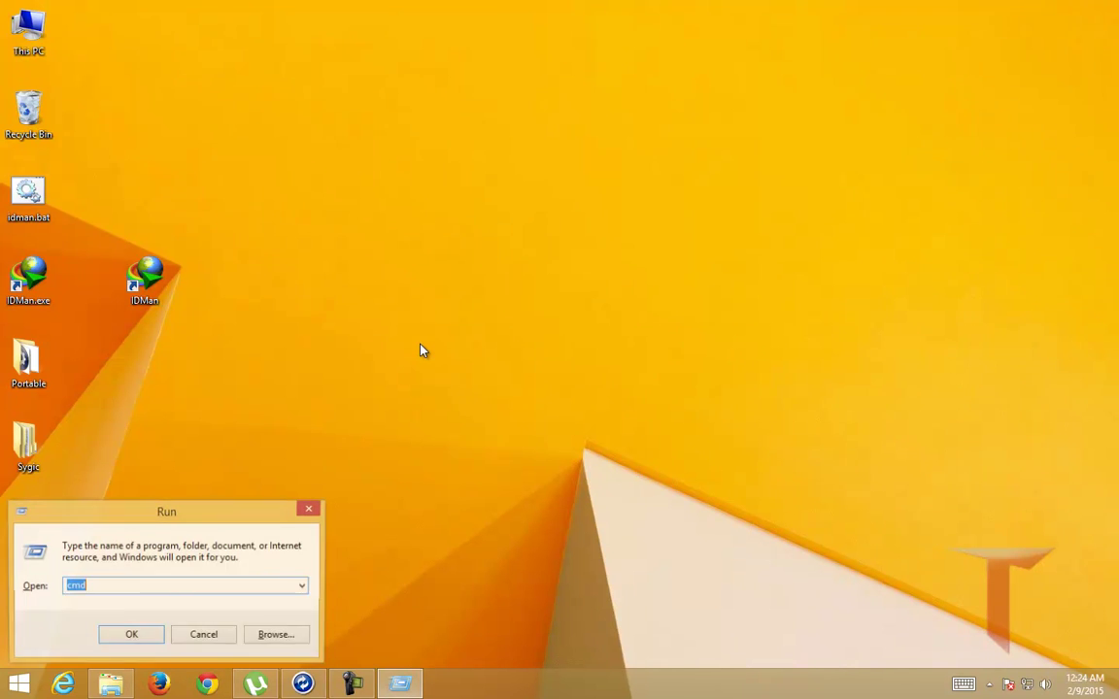
pyautogui.write('%app')
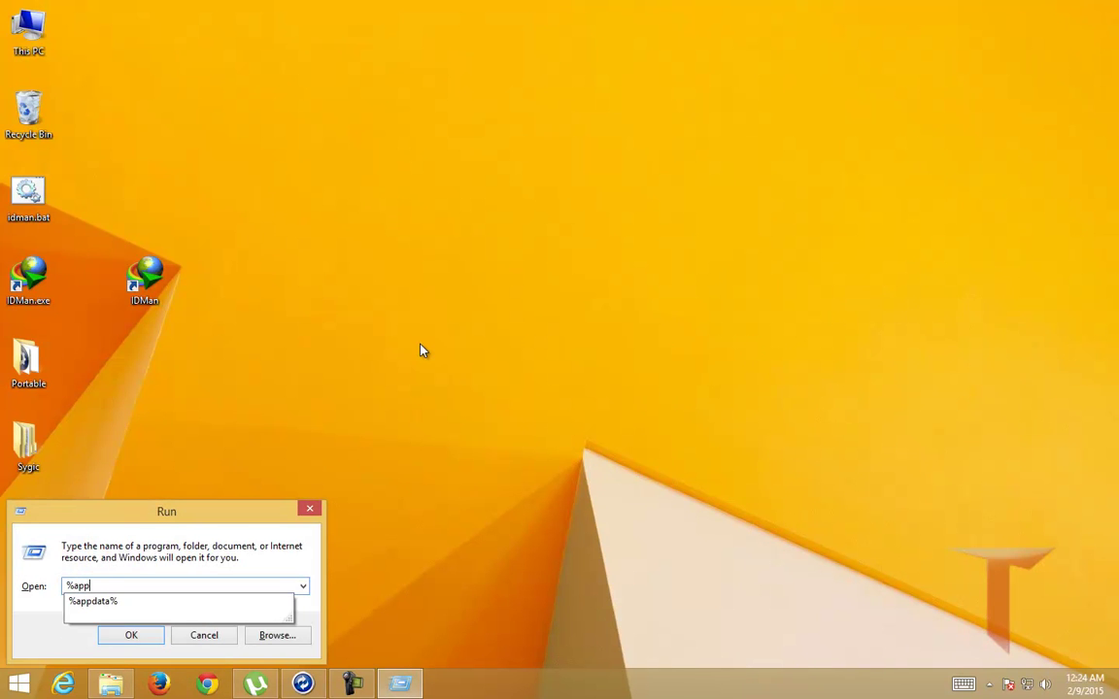
pyautogui.press('Down')
pyautogui.press('Return')
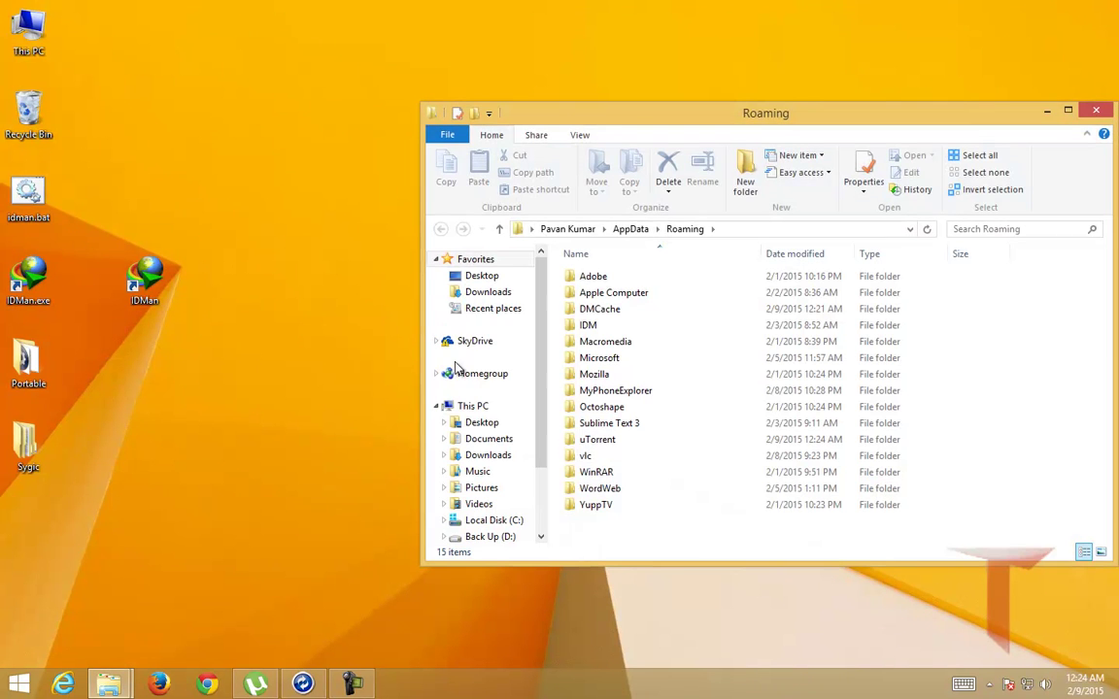
pyautogui.moveTo(756, 116); pyautogui.dragTo(471, 70)
# Browse from Roaming to Microsoft\Windows\Start Menu\Programs\Internet Download Manager.
pyautogui.doubleClick(331, 315)
pyautogui.scroll(-1, 361, 429)
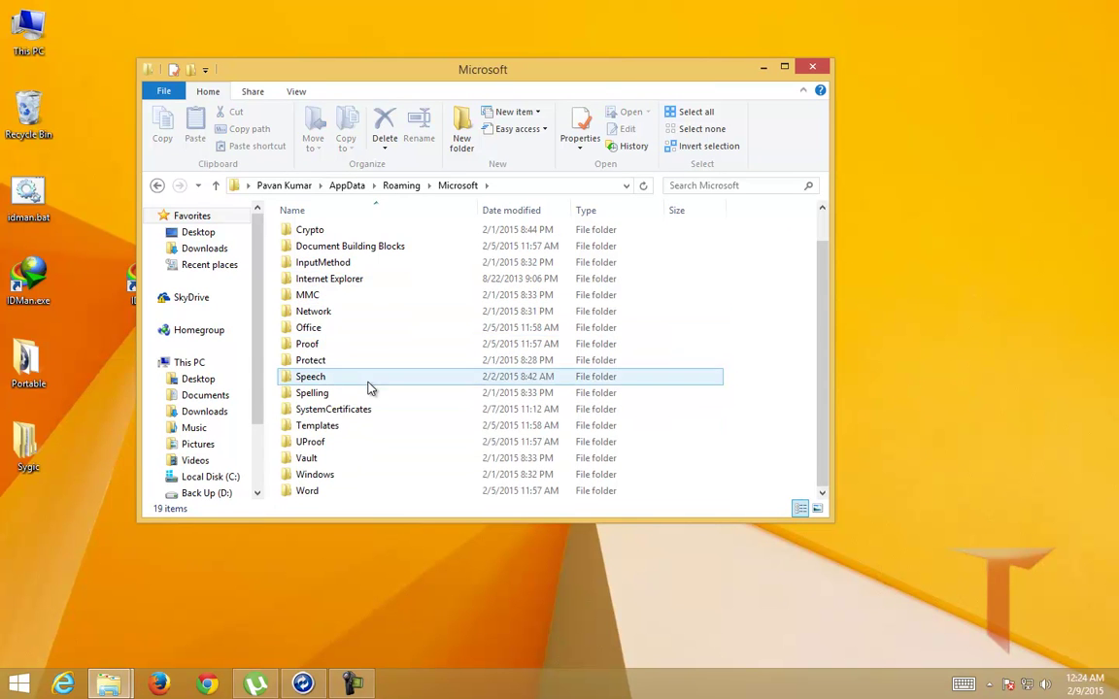
pyautogui.doubleClick(380, 476)
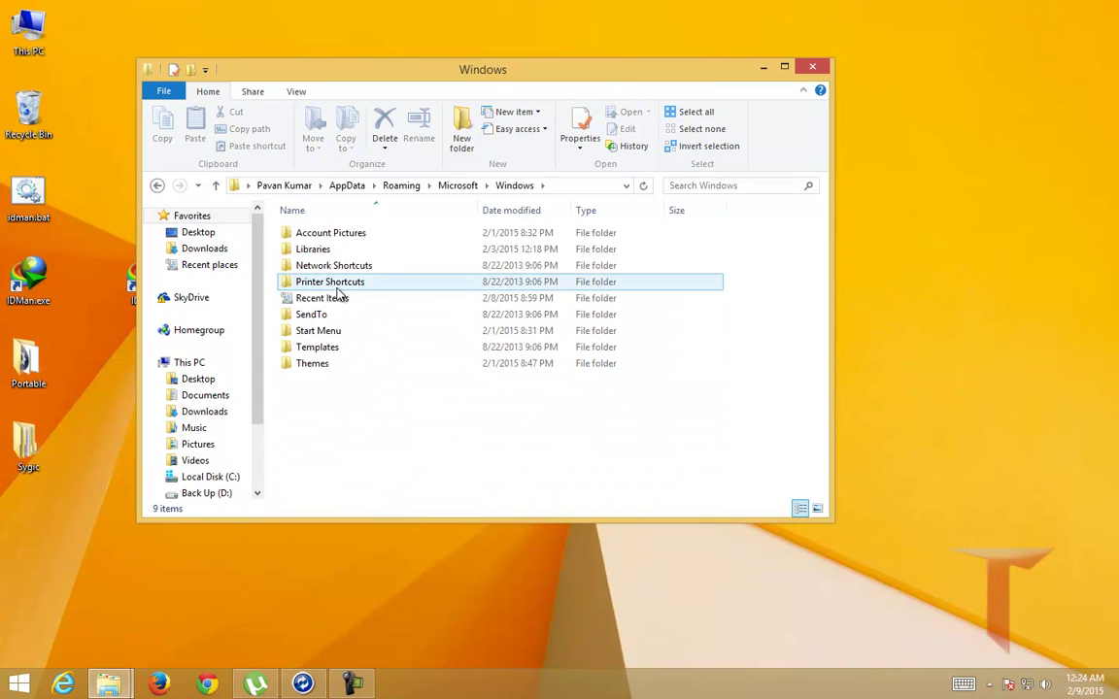
pyautogui.doubleClick(355, 336)
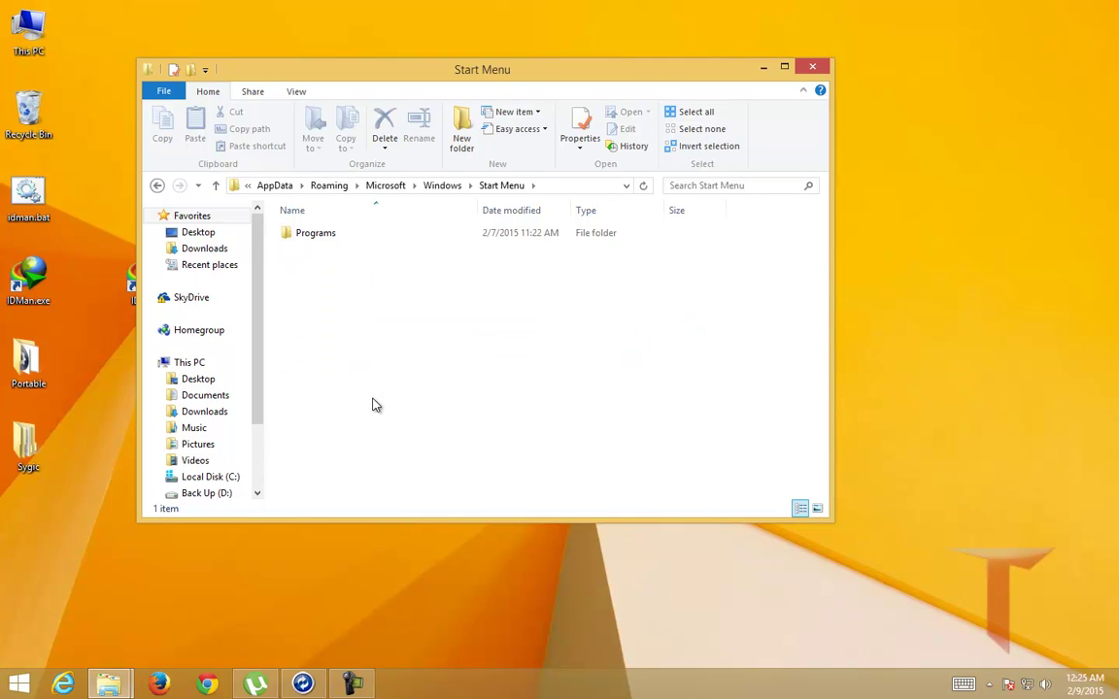
pyautogui.click(333, 240)
pyautogui.doubleClick(333, 244)
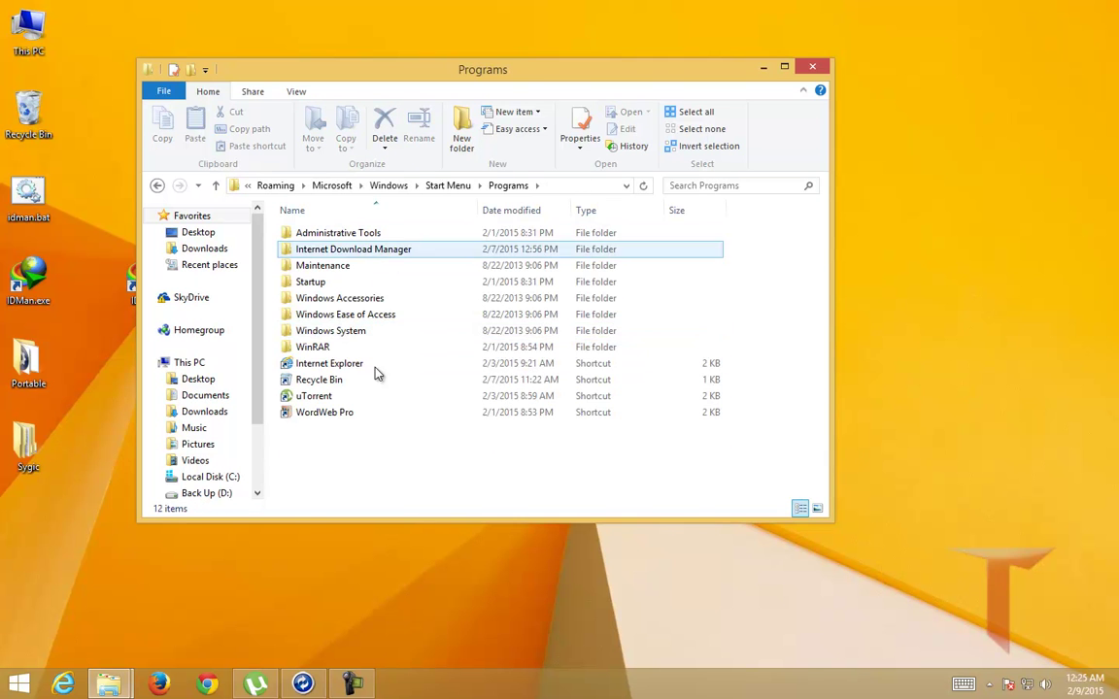
pyautogui.moveTo(372, 461); pyautogui.dragTo(321, 223)
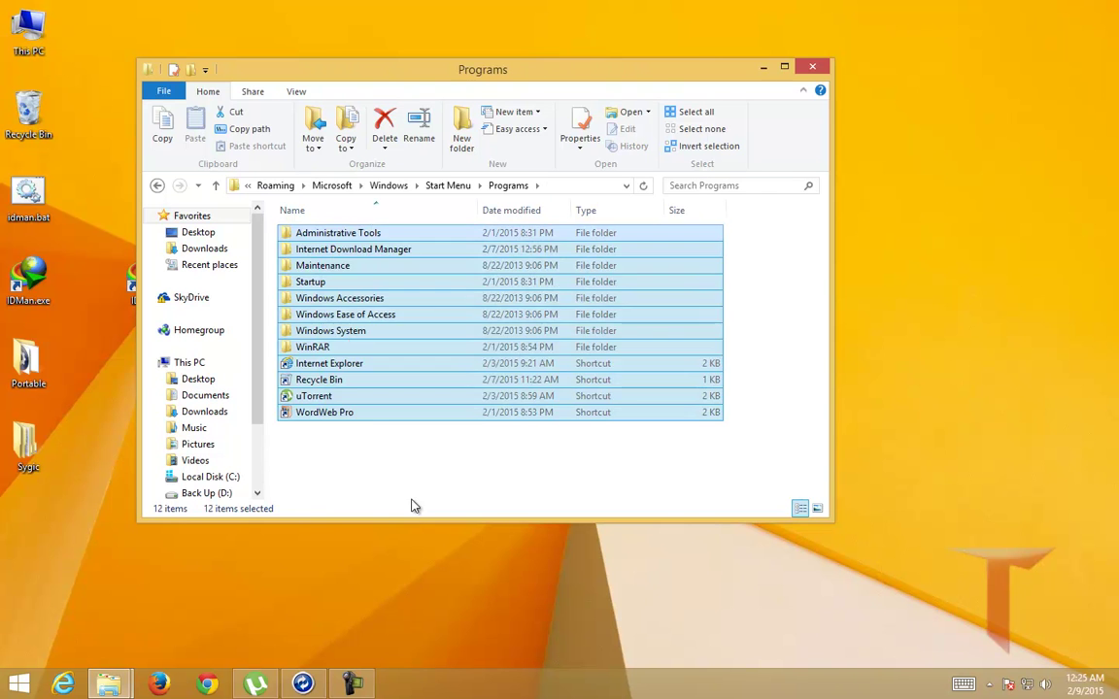
pyautogui.click(412, 496)
pyautogui.doubleClick(363, 255)
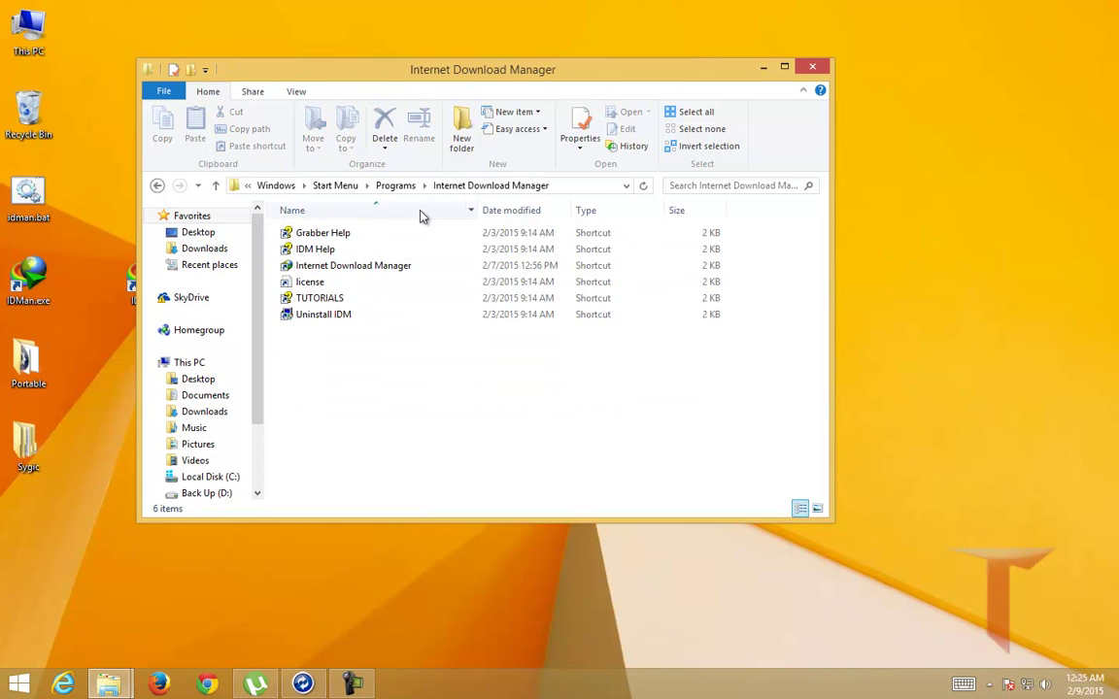
# Replace the target of the Start Menu's Internet Download Manager shortcut with the full runas target copied from the desktop IDMan shortcut's properties.
pyautogui.click(311, 268)
pyautogui.rightClick(311, 268)
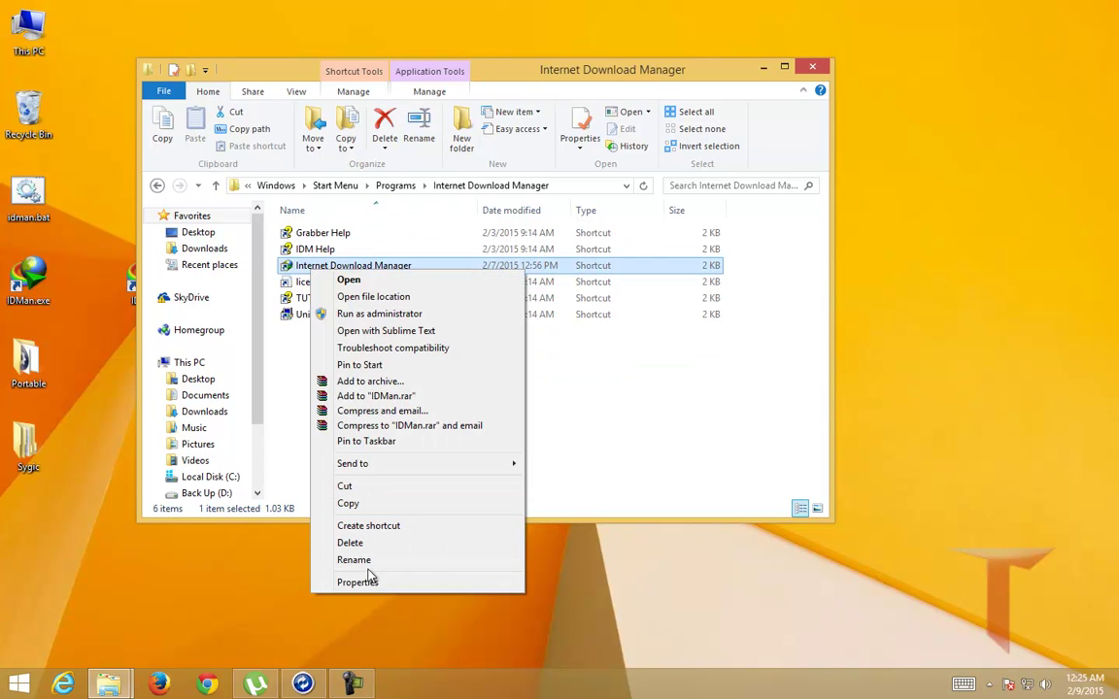
pyautogui.click(367, 582)
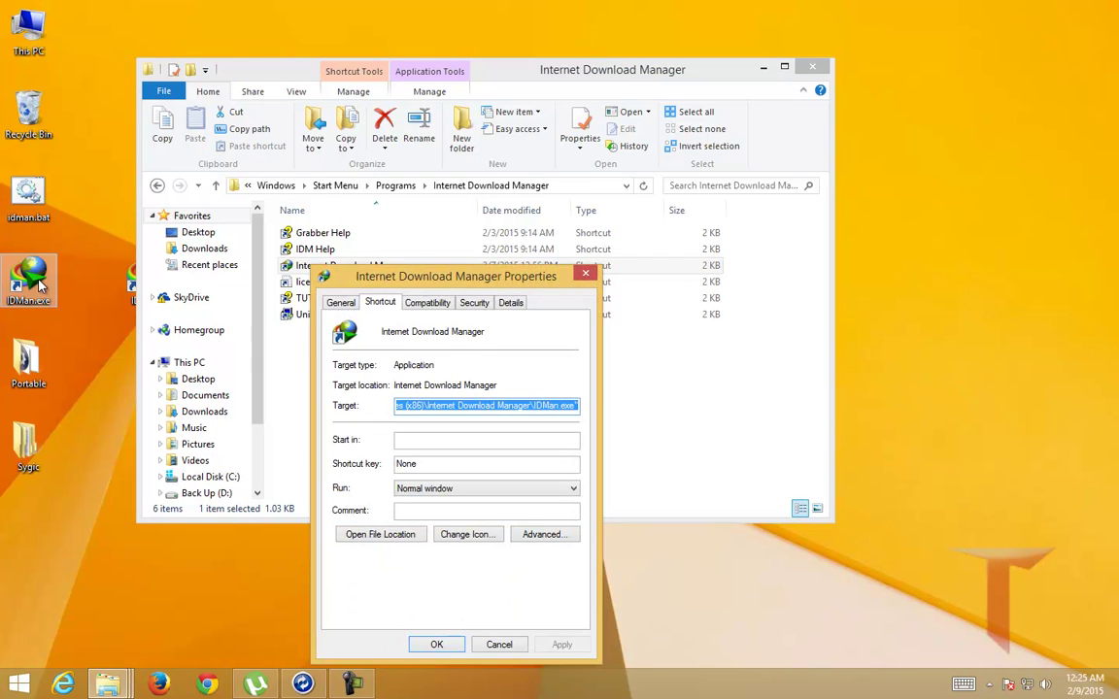
pyautogui.click(28, 277)
pyautogui.click(136, 295)
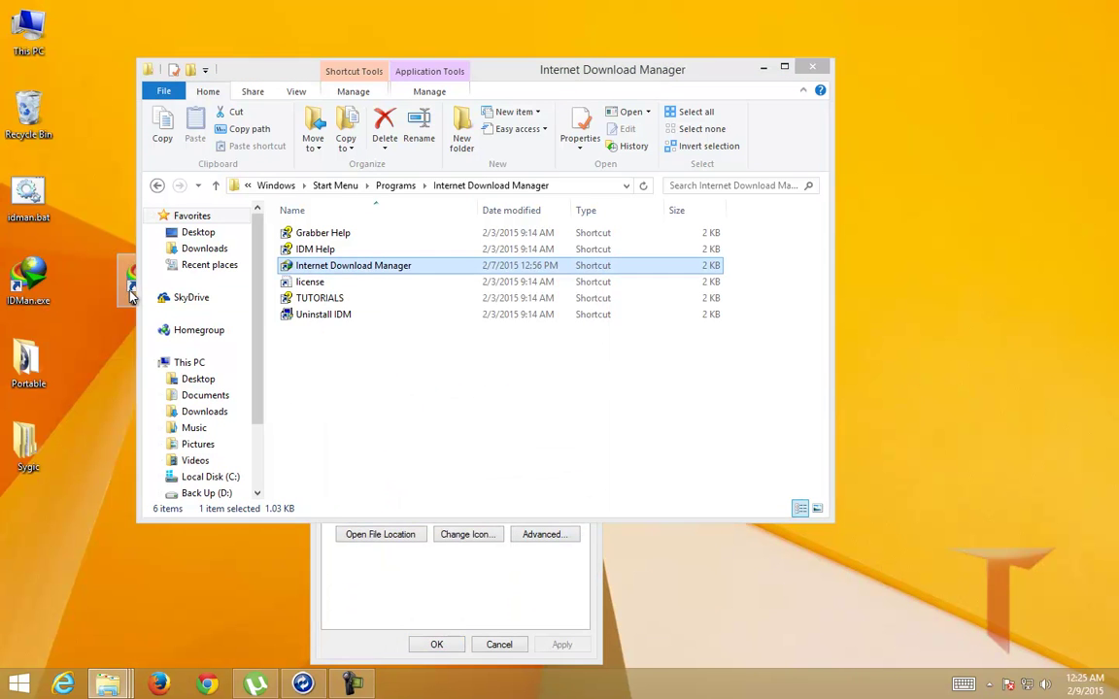
pyautogui.rightClick(132, 292)
pyautogui.click(175, 587)
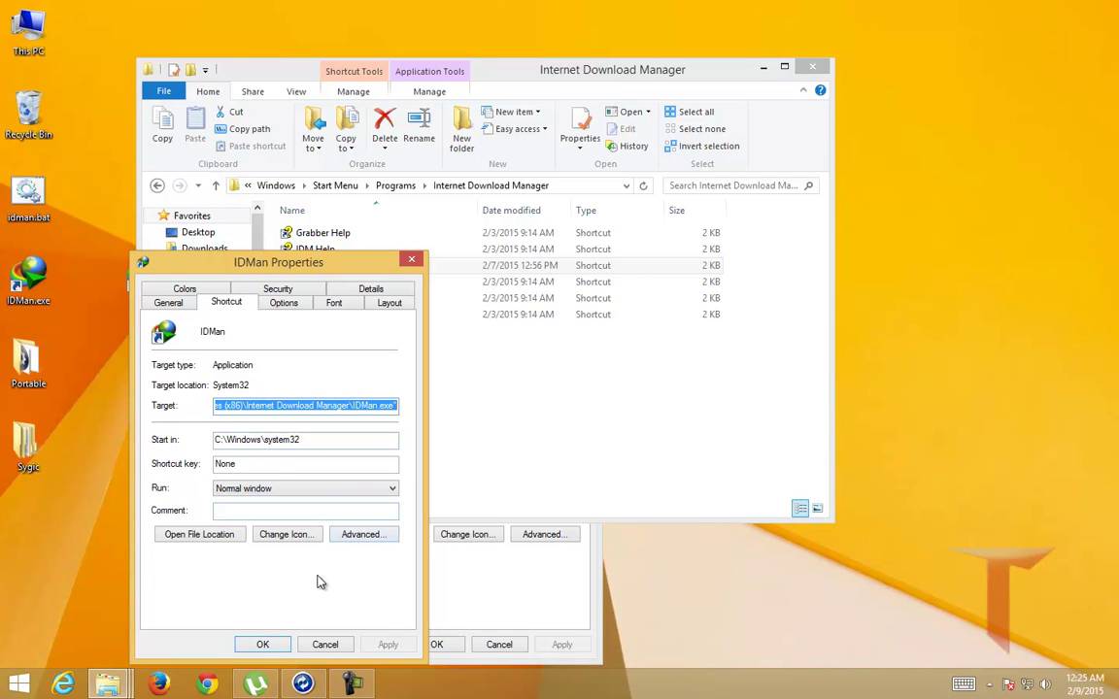
pyautogui.hotkey('ctrl', 'v')
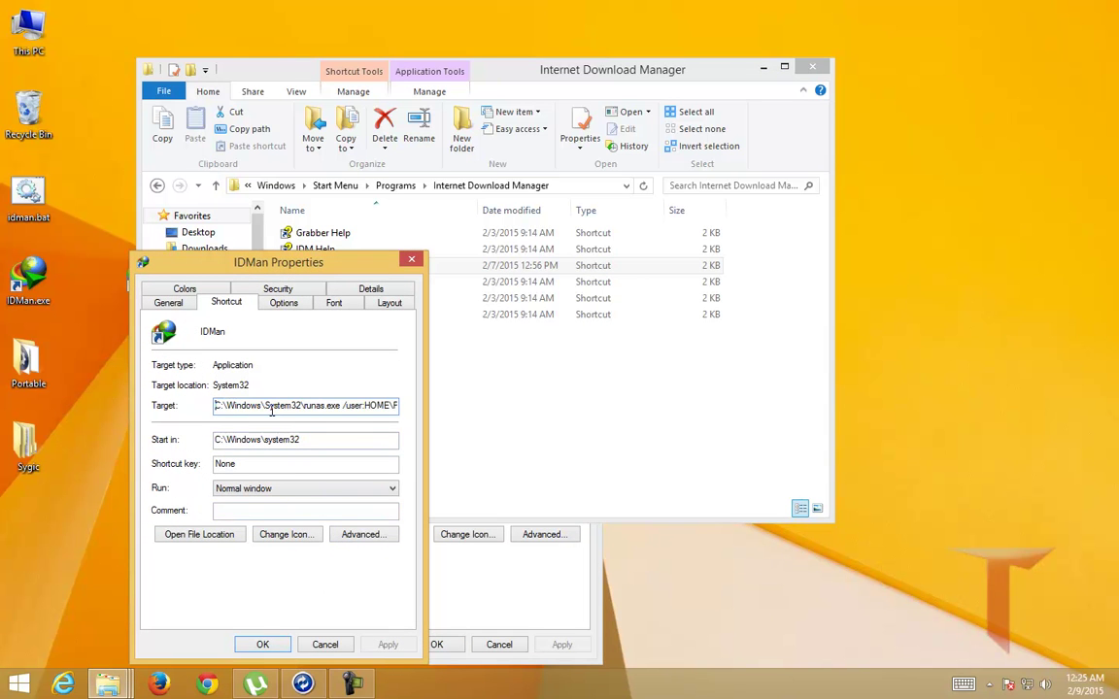
pyautogui.moveTo(307, 406); pyautogui.dragTo(408, 413)
pyautogui.hotkey('ctrl', 'a')
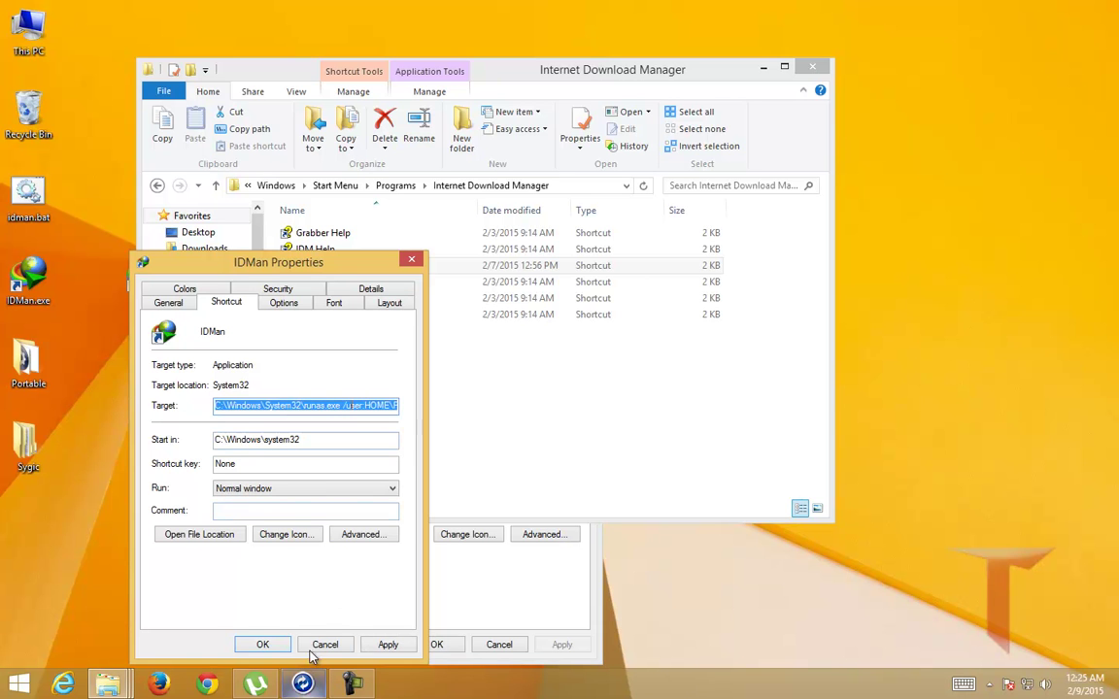
pyautogui.click(324, 644)
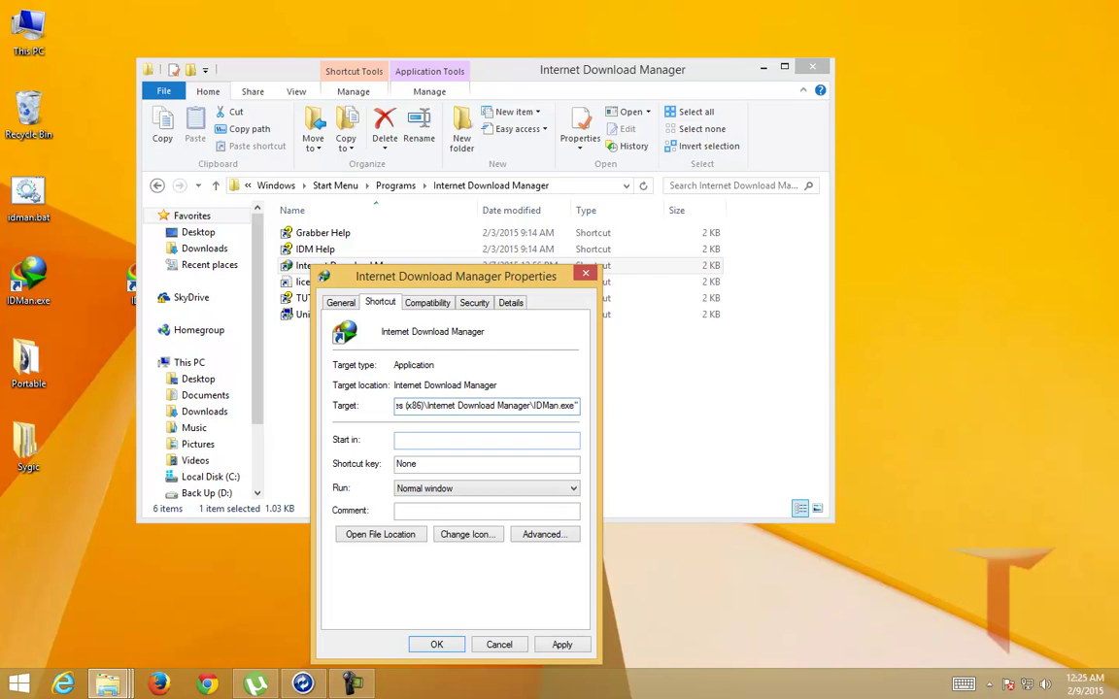
pyautogui.click(433, 644)
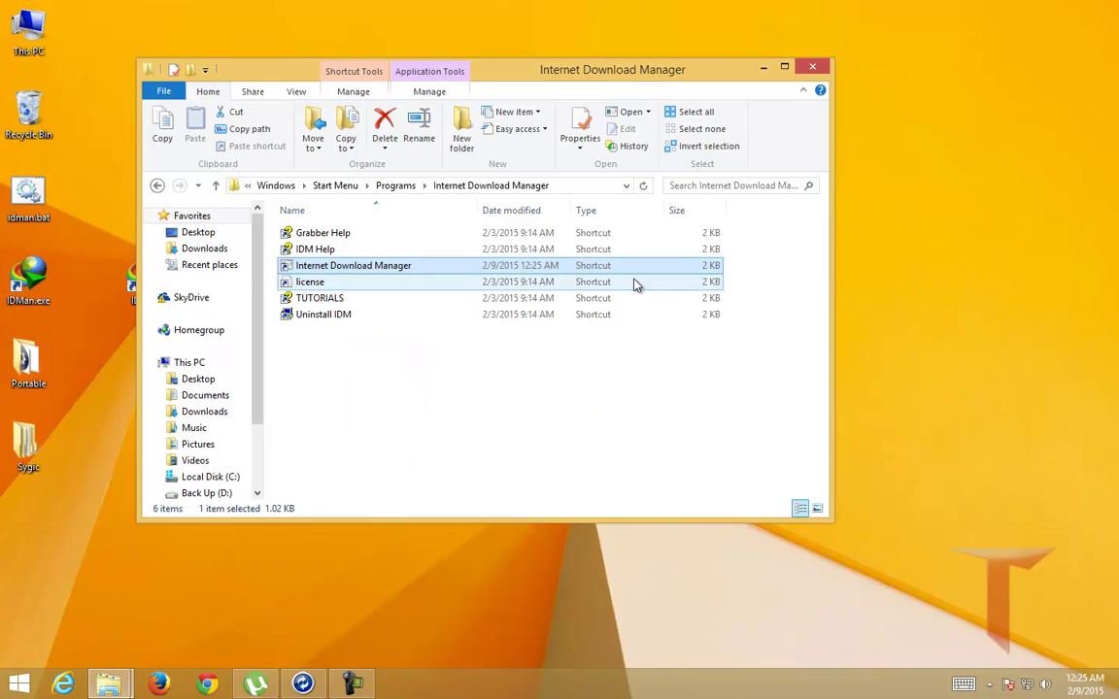